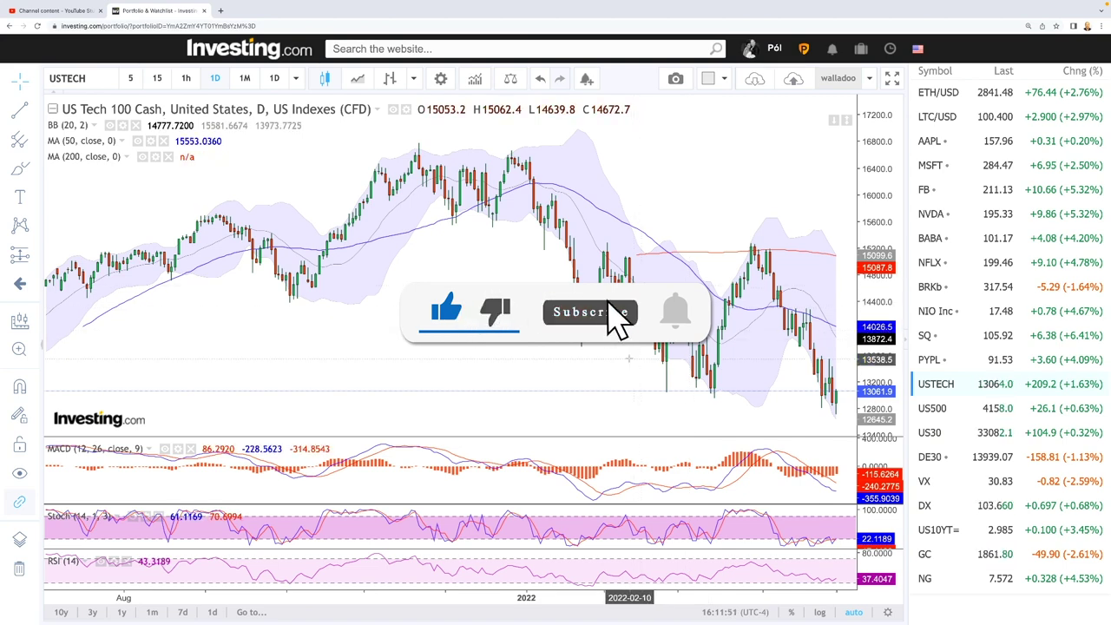
On the USTECH daily chart, brush downward projections of the Bollinger midline and the 50- and 200-period moving averages, switching to a thicker line
drag(639, 365, 535, 366)
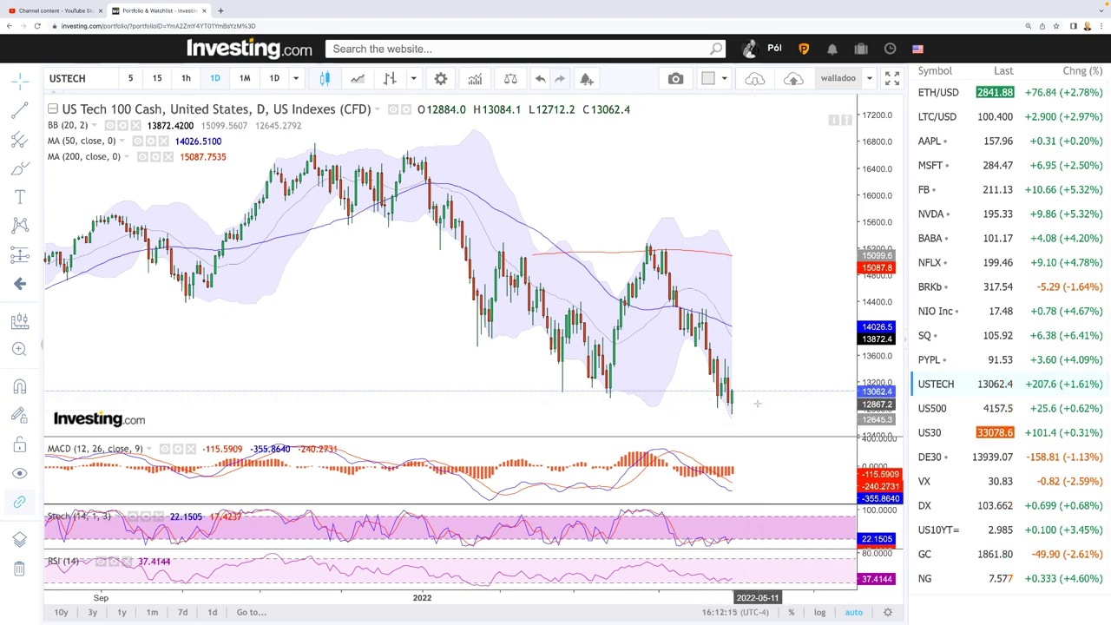
scroll(750, 404, up, 3)
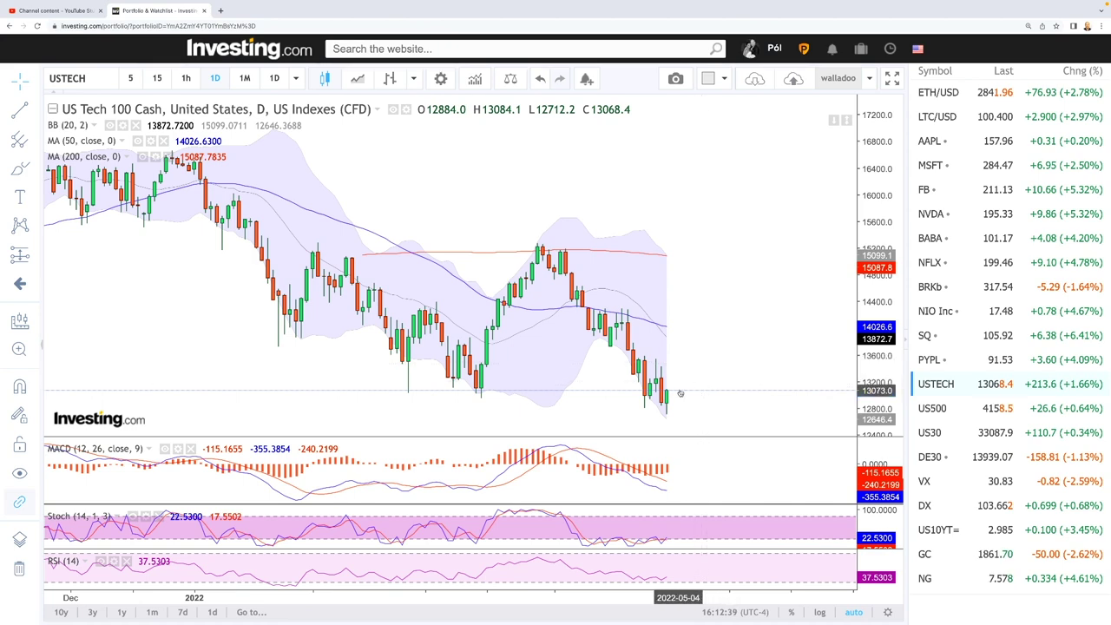
scroll(735, 395, down, 1)
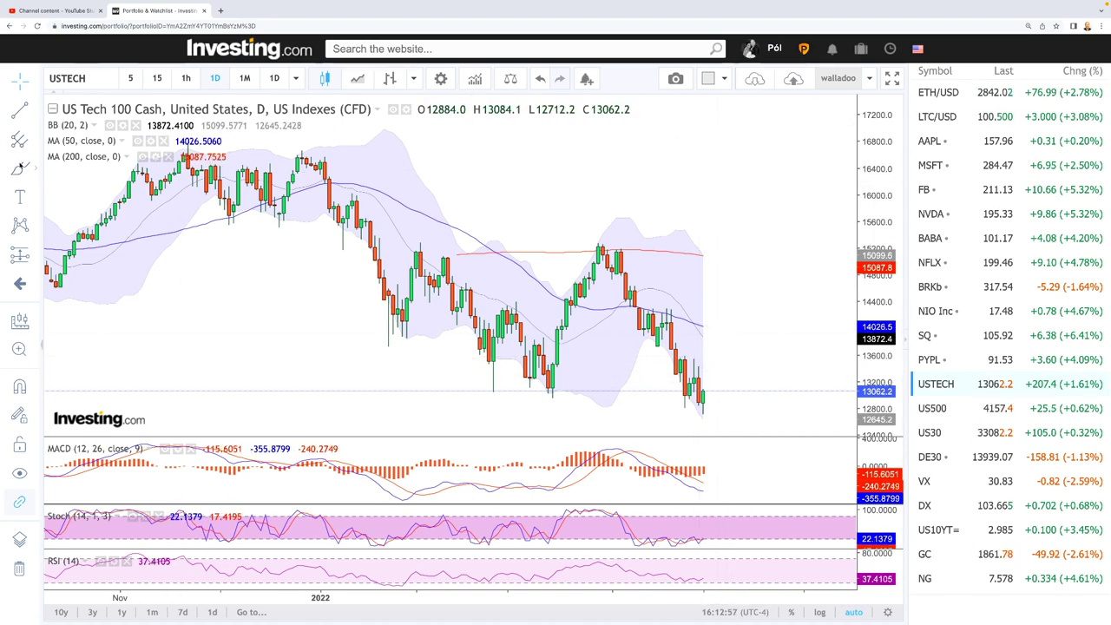
click(20, 169)
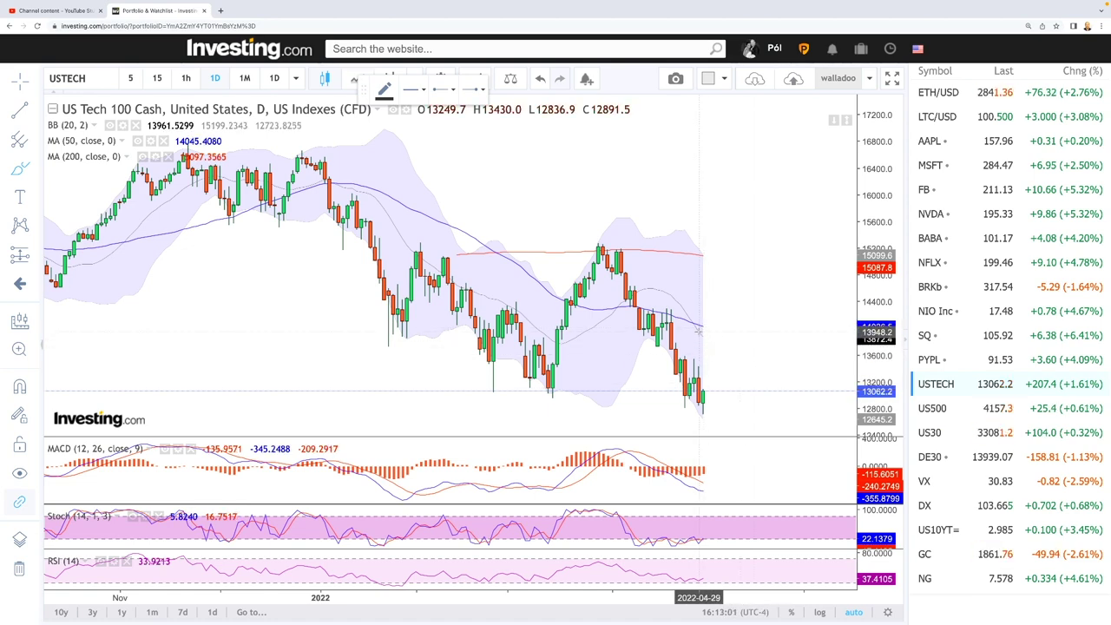
drag(699, 331, 712, 352)
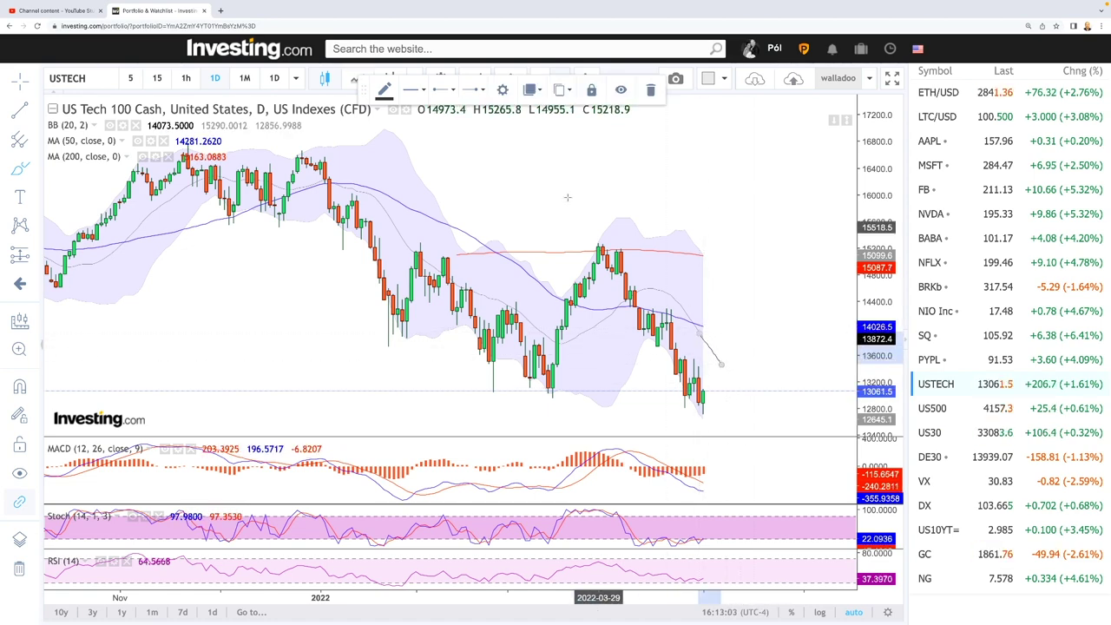
click(415, 89)
click(501, 127)
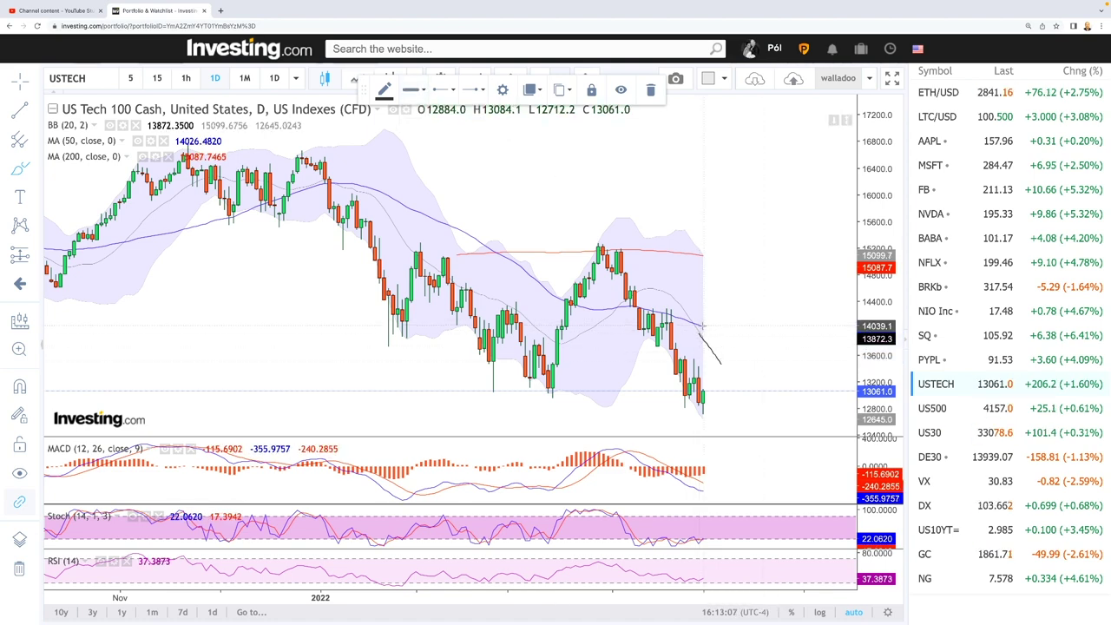
drag(707, 258, 780, 291)
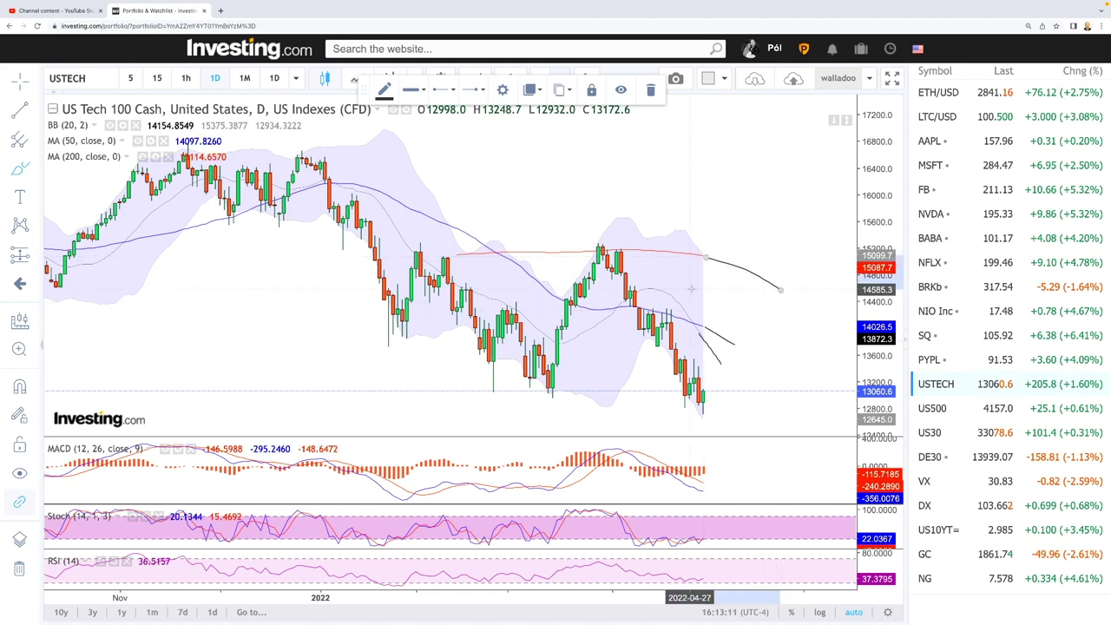
Brush two projected USTECH price arcs from the latest candle, rising to the Bollinger midline and 50-period average projections before falling to new lows
click(709, 386)
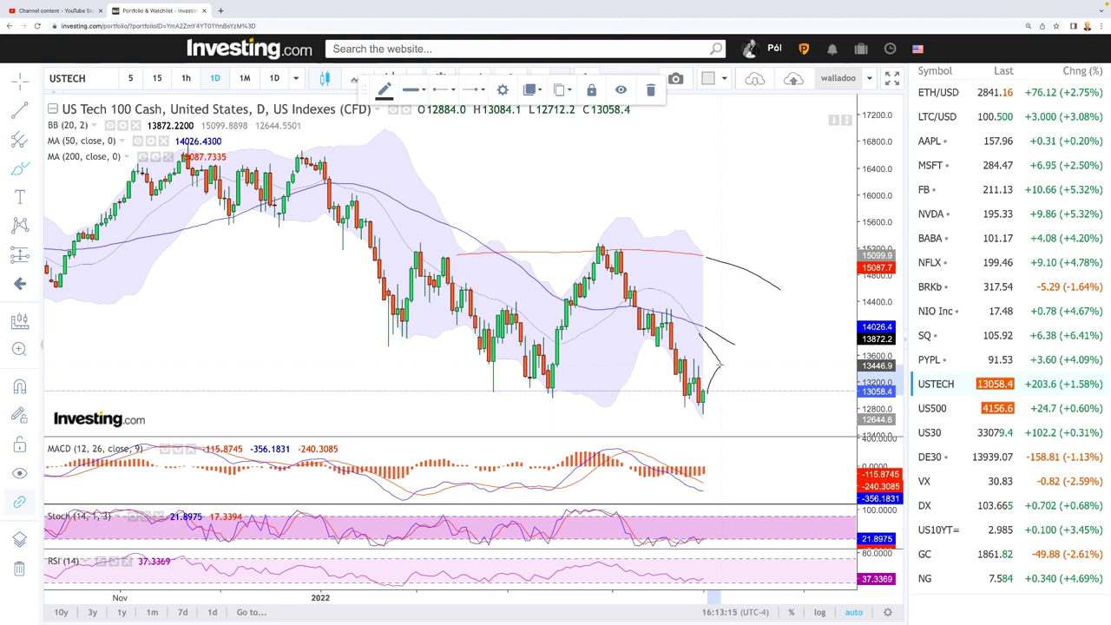
drag(735, 402, 739, 425)
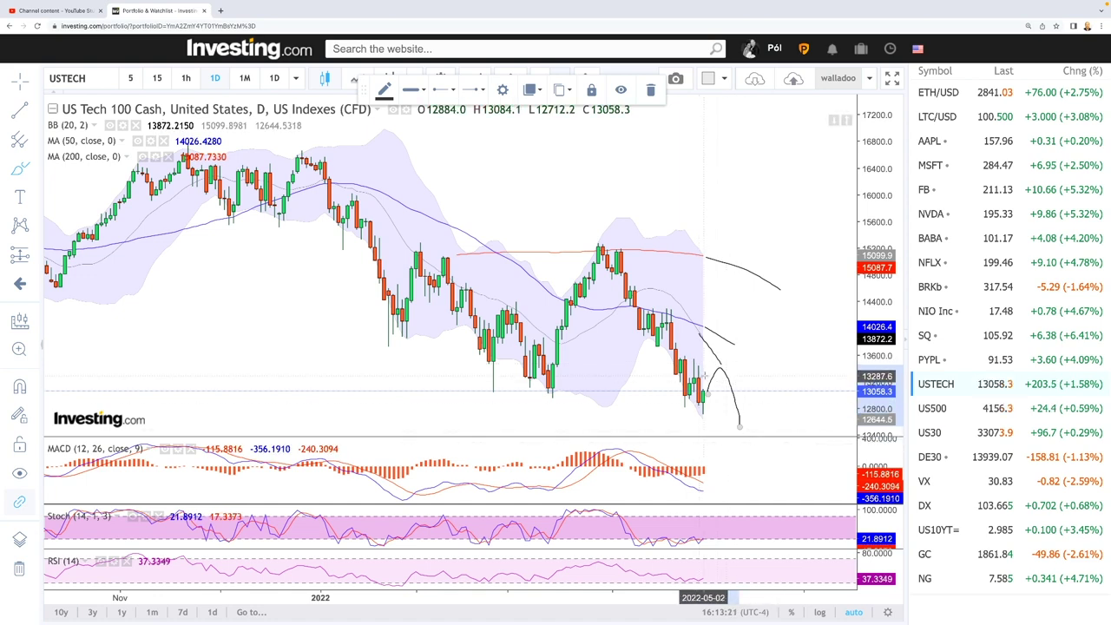
drag(737, 348, 766, 428)
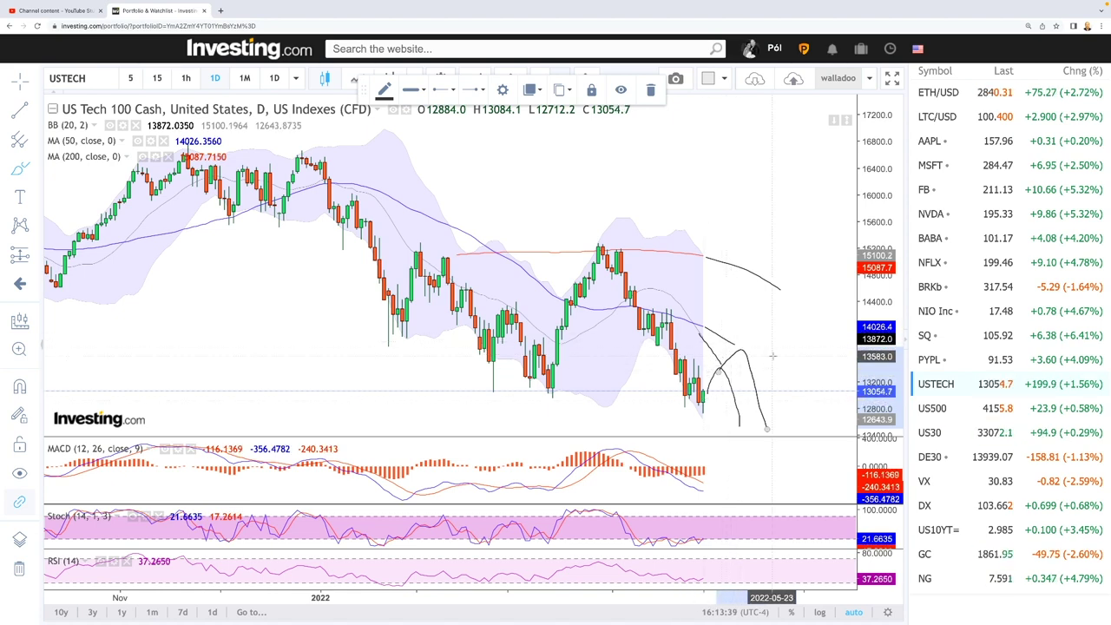
Draw a descending channel on USTECH with an upper line through the January and late-March 2022 highs and a lower line beneath the lows
scroll(770, 368, down, 5)
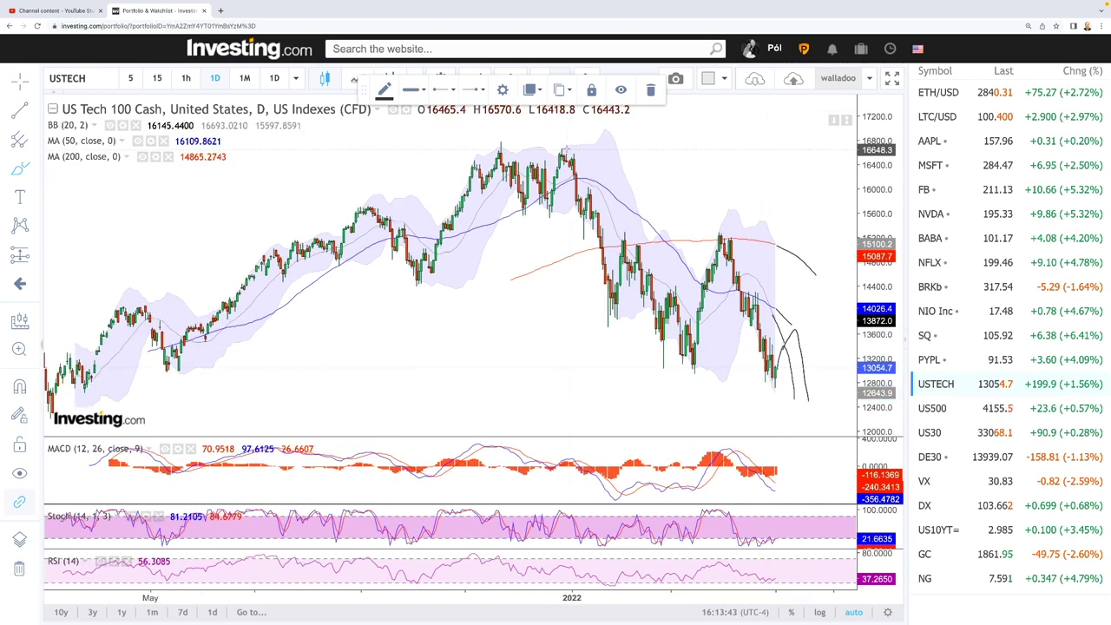
click(794, 282)
click(460, 239)
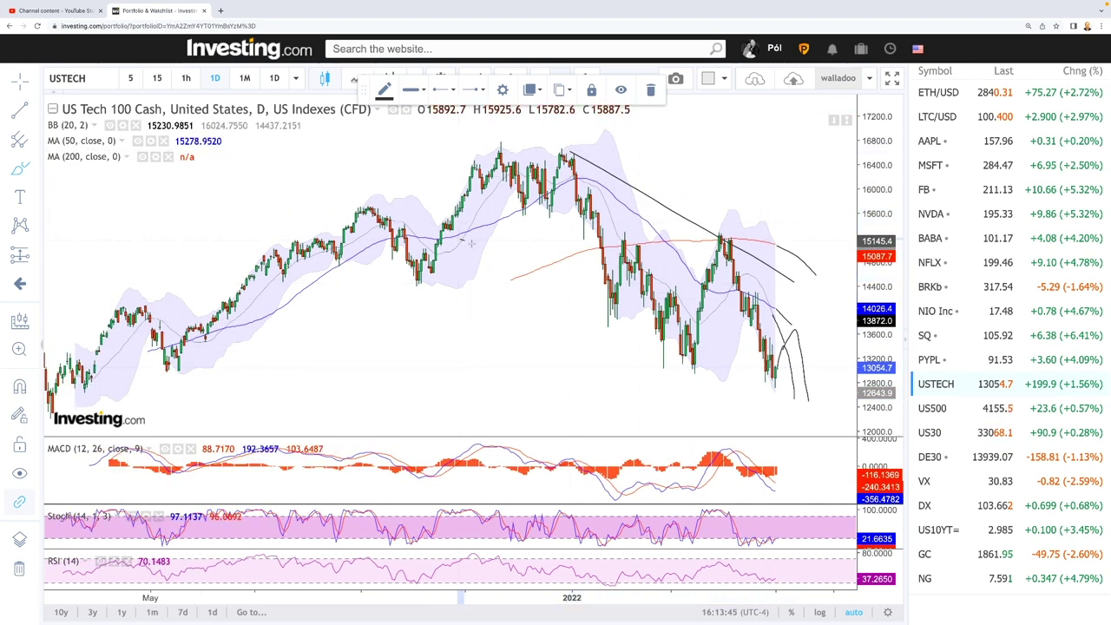
click(769, 423)
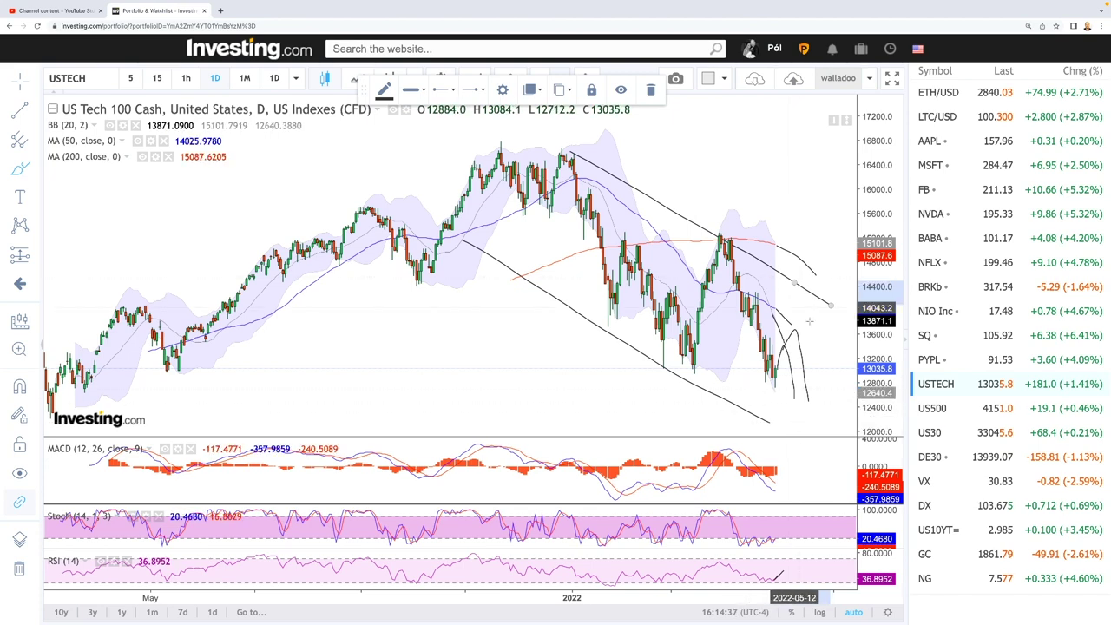
Switch to the US500 chart and brush downward projections of the Bollinger midline and the 50- and 200-period moving averages
click(932, 408)
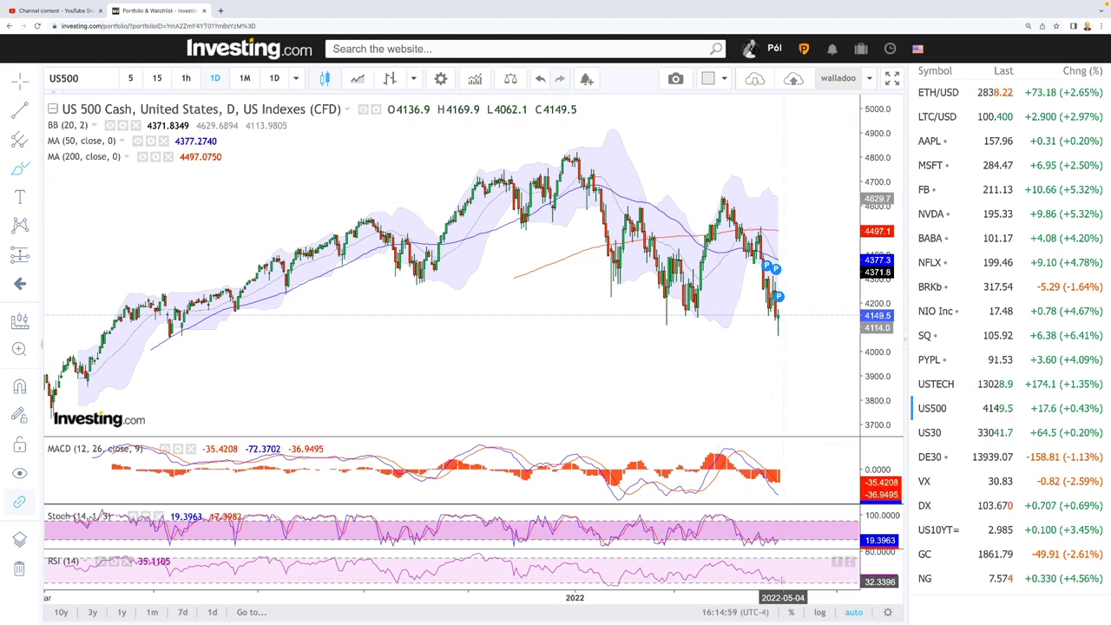
scroll(807, 341, down, 2)
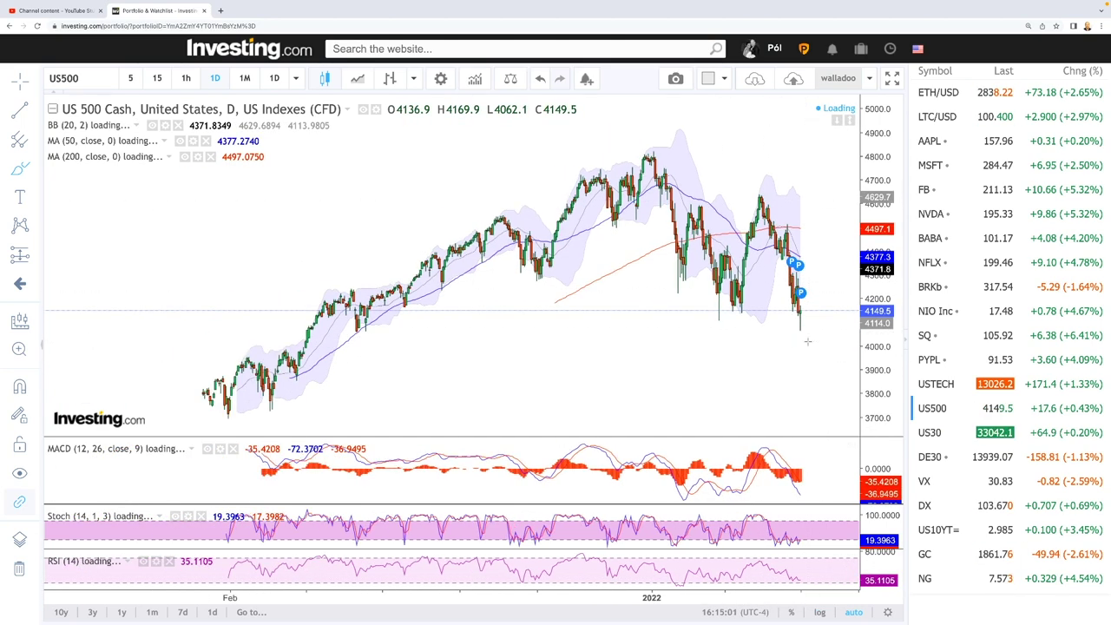
scroll(807, 341, up, 2)
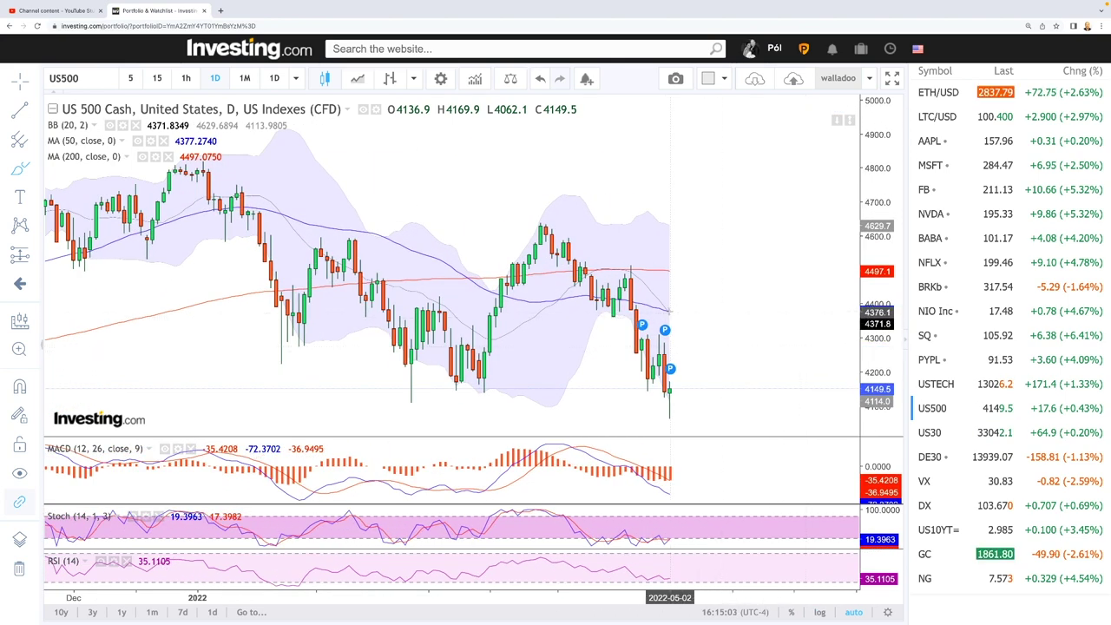
click(669, 312)
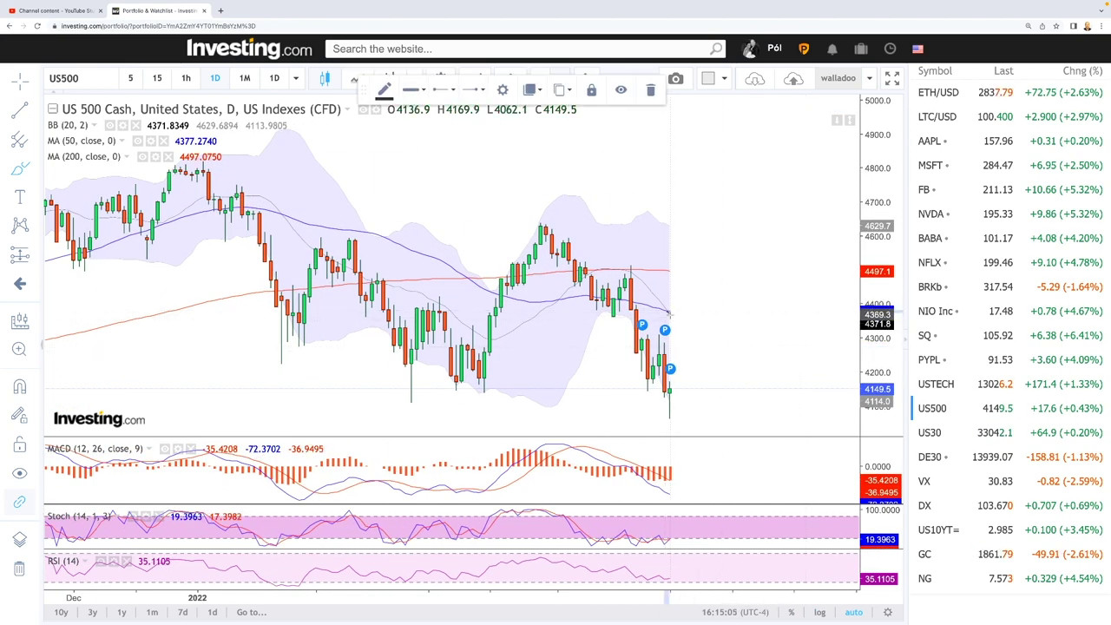
mouse_move(683, 335)
mouse_down()
mouse_move(692, 345)
mouse_move(670, 311)
mouse_move(732, 338)
mouse_up()
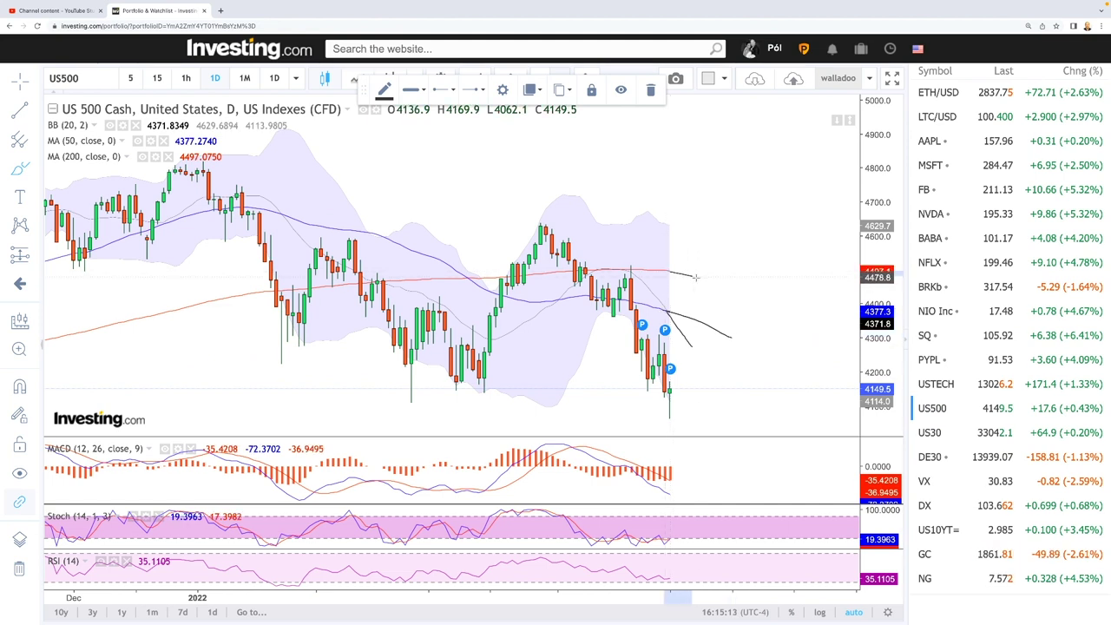
drag(752, 297, 754, 298)
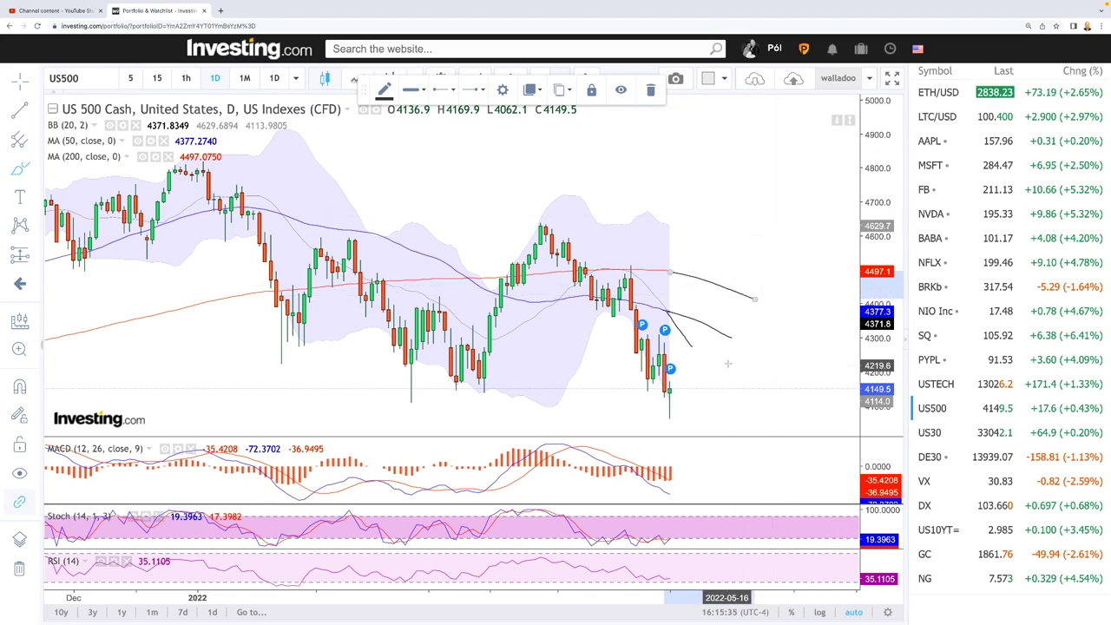
Circle the late-March 2022 price peak on the US500 chart
drag(547, 219, 549, 220)
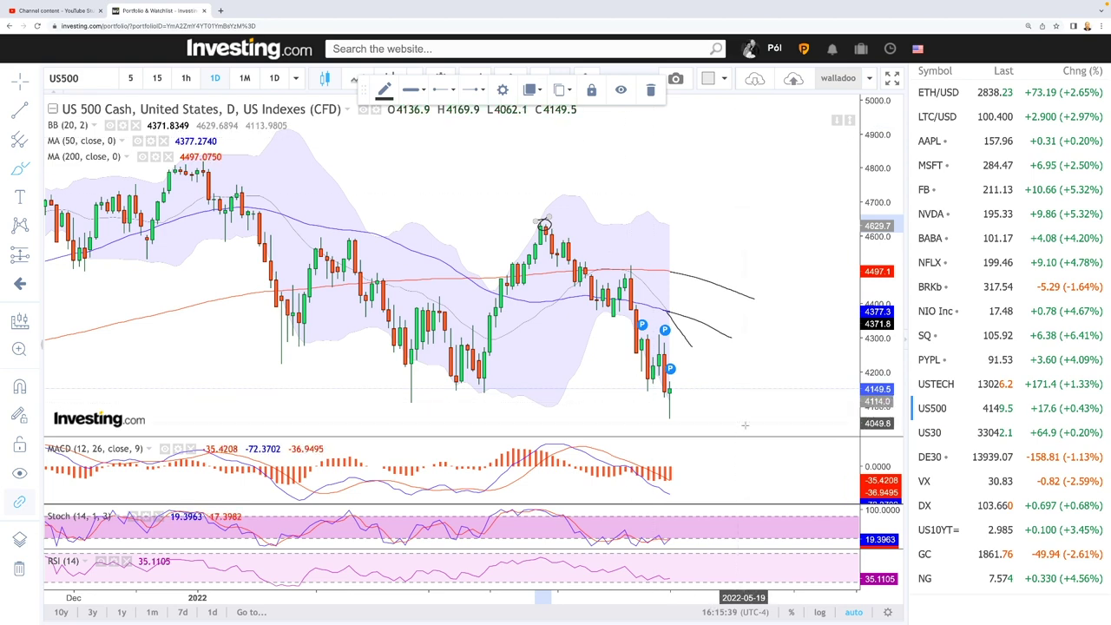
scroll(735, 377, up, 1)
scroll(735, 377, down, 3)
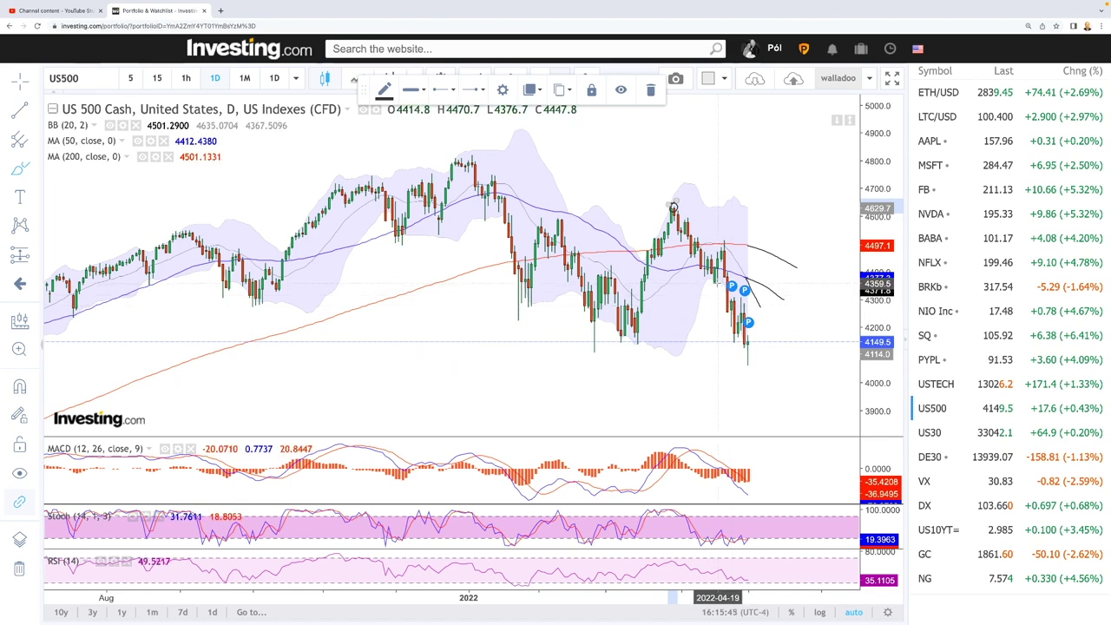
scroll(778, 359, down, 2)
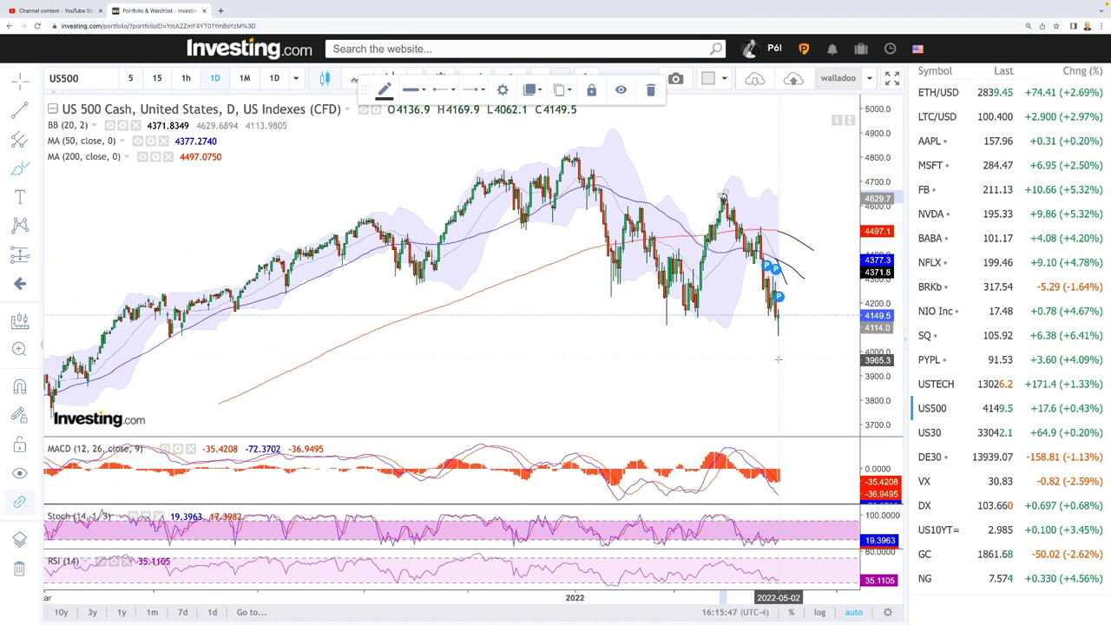
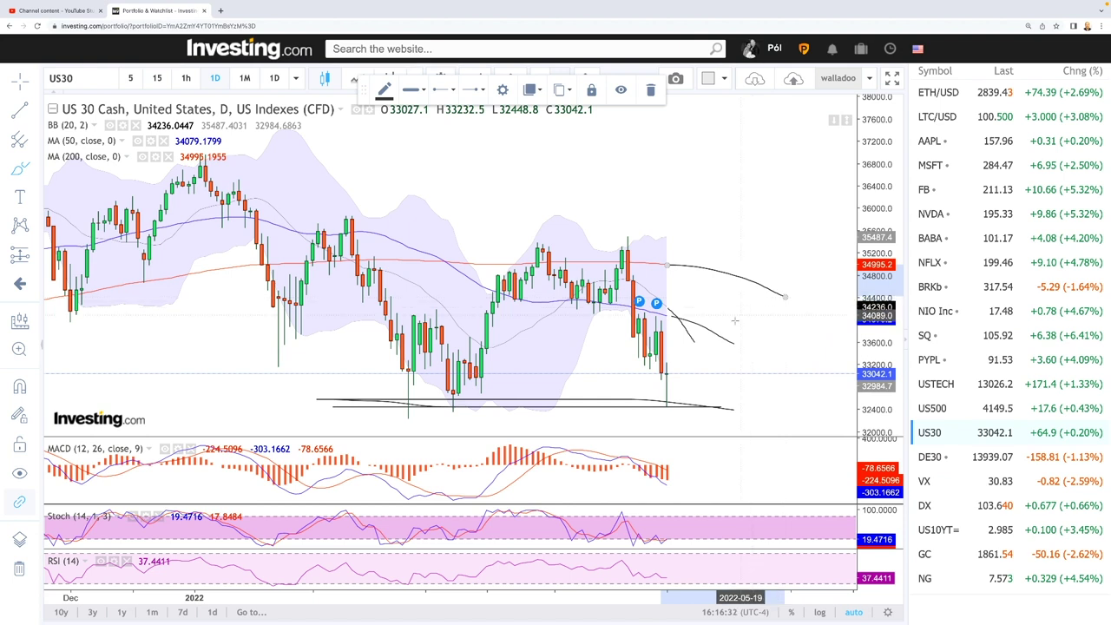
Brush a projected US30 price arc from the latest candle up to the Bollinger midline projection and down through the horizontal support lines
click(667, 375)
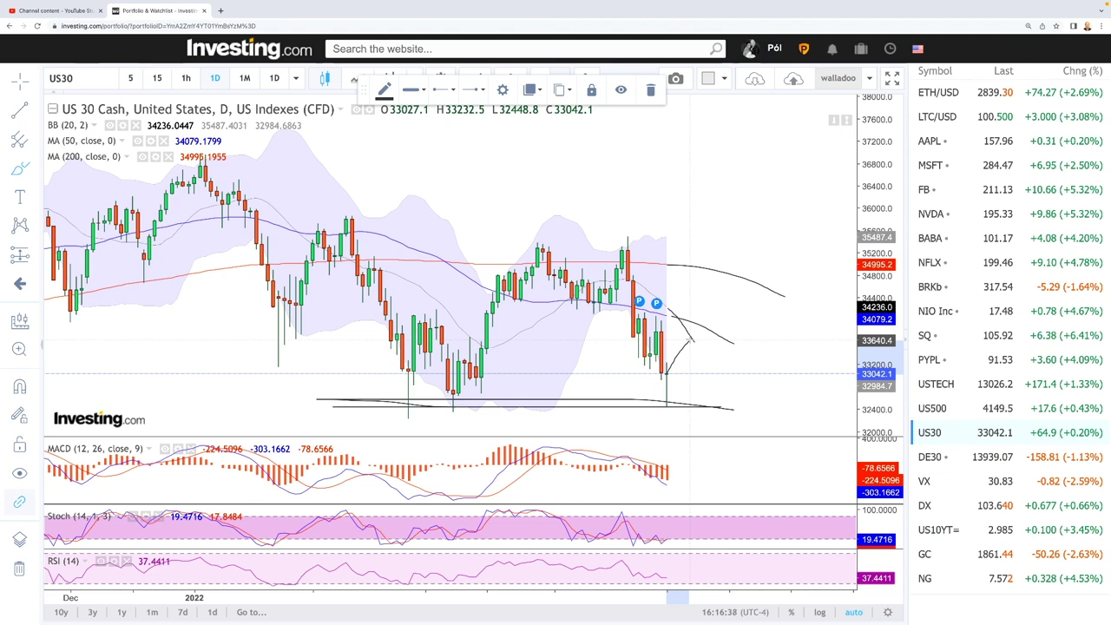
drag(692, 341, 723, 432)
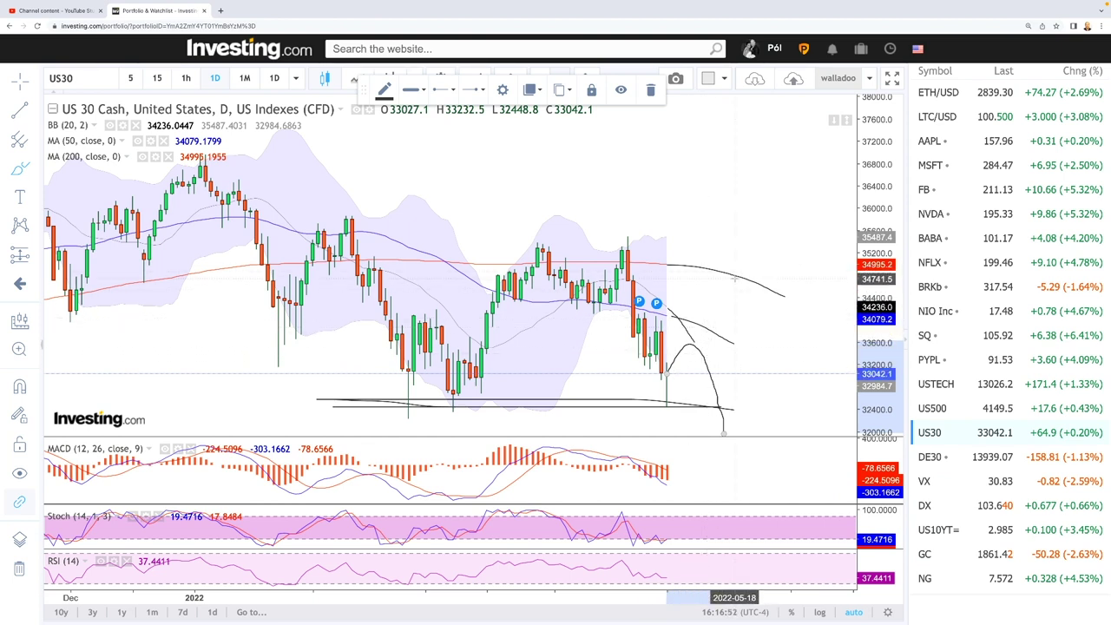
scroll(748, 400, down, 5)
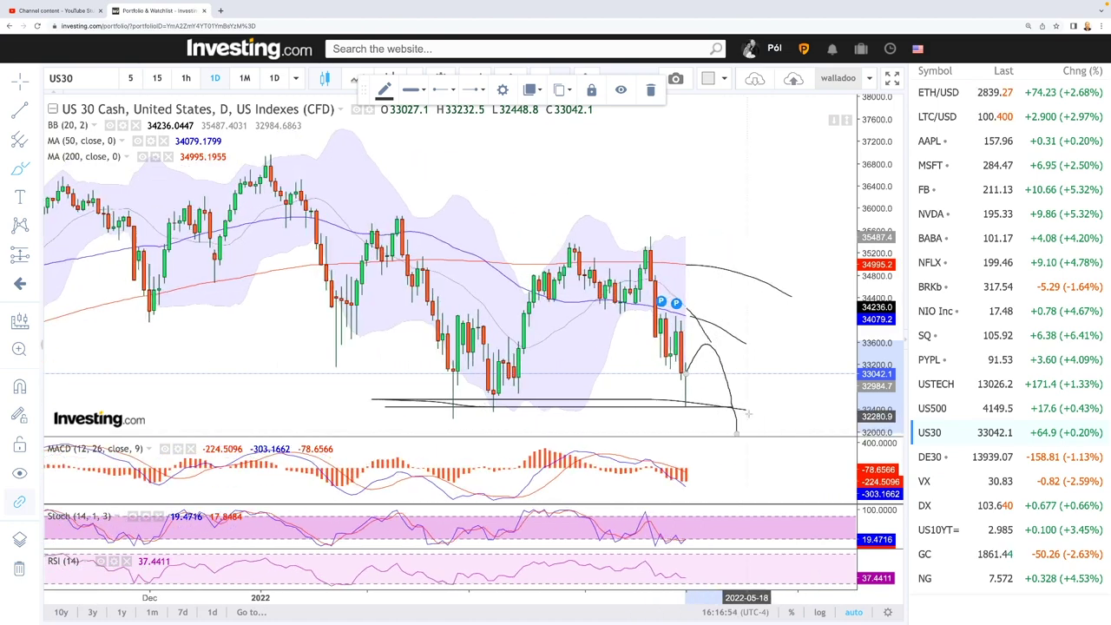
scroll(749, 400, down, 5)
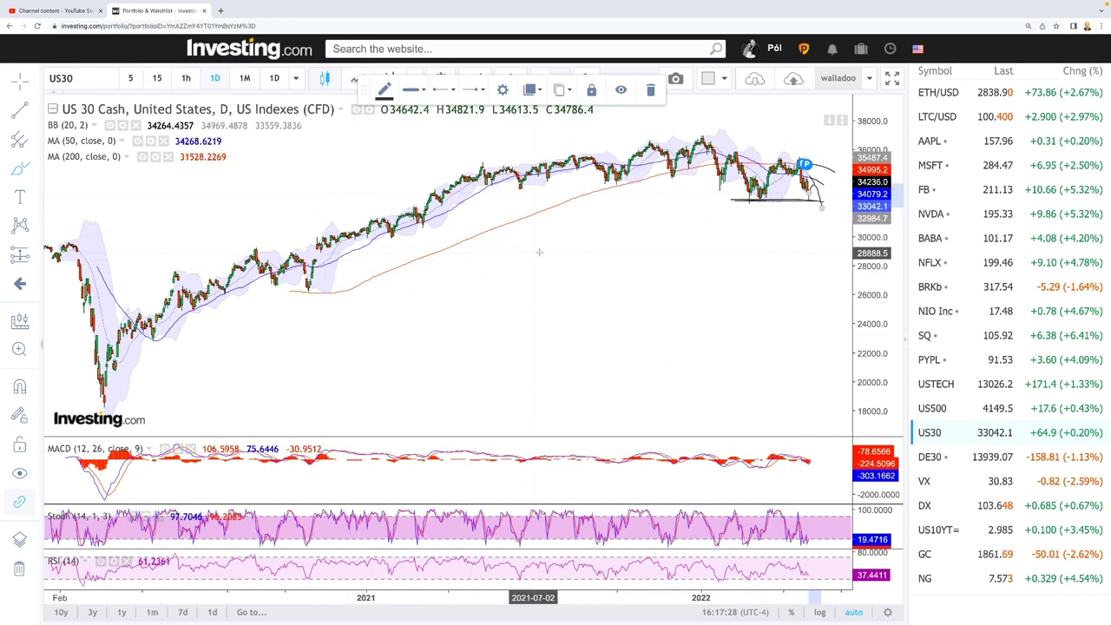
scroll(780, 289, up, 3)
scroll(779, 289, up, 3)
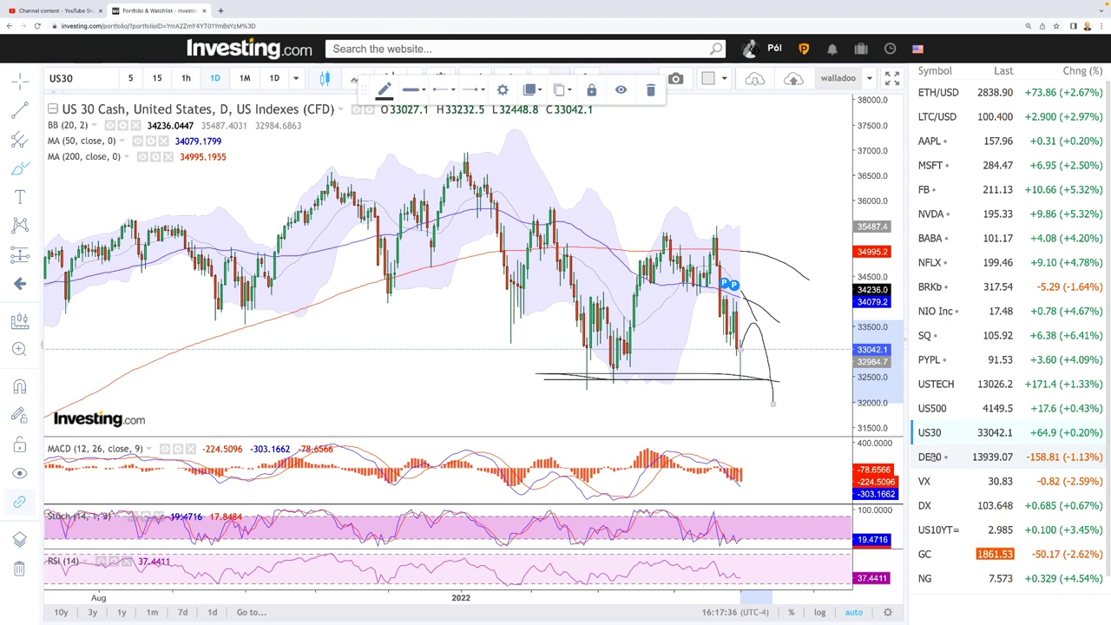
Switch to the DE30 chart and brush downward projections of the 50- and 200-period moving averages
click(931, 458)
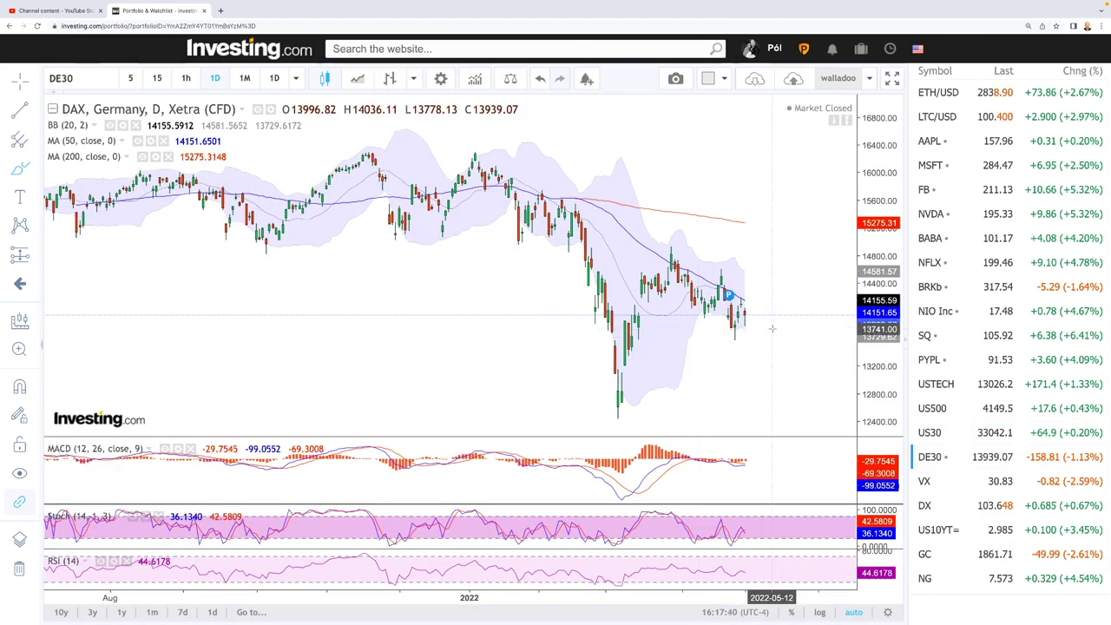
scroll(771, 328, up, 4)
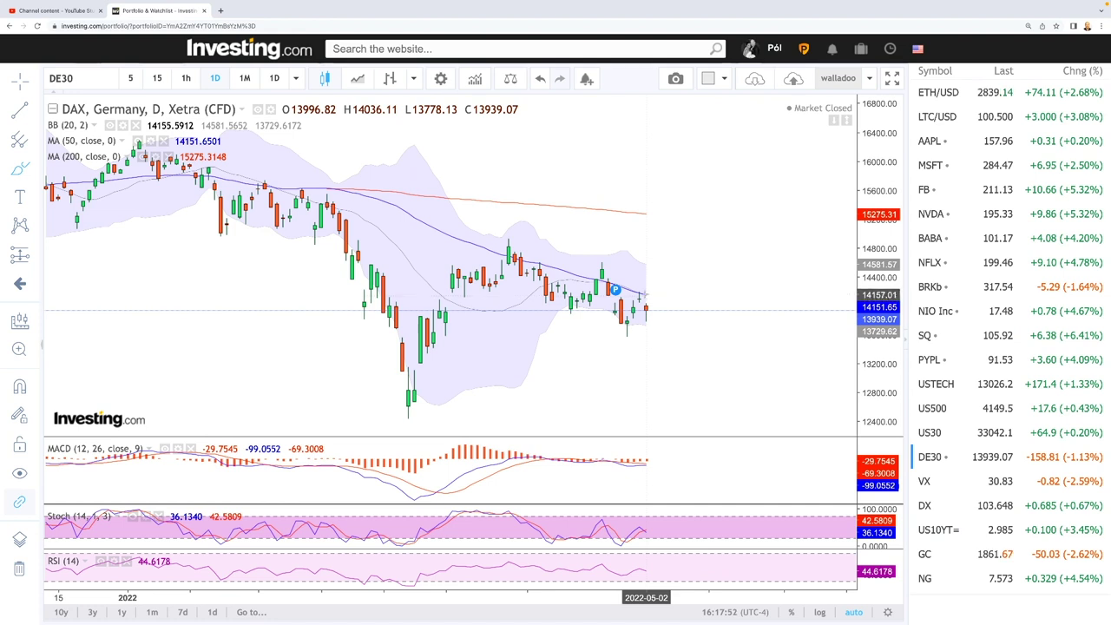
click(647, 296)
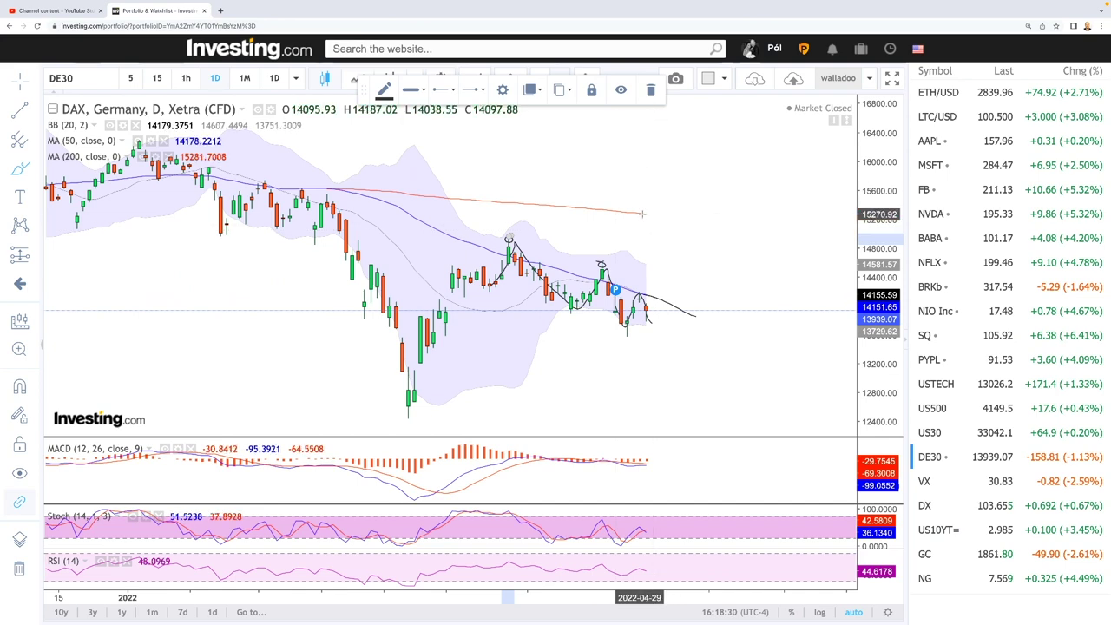
drag(642, 213, 738, 238)
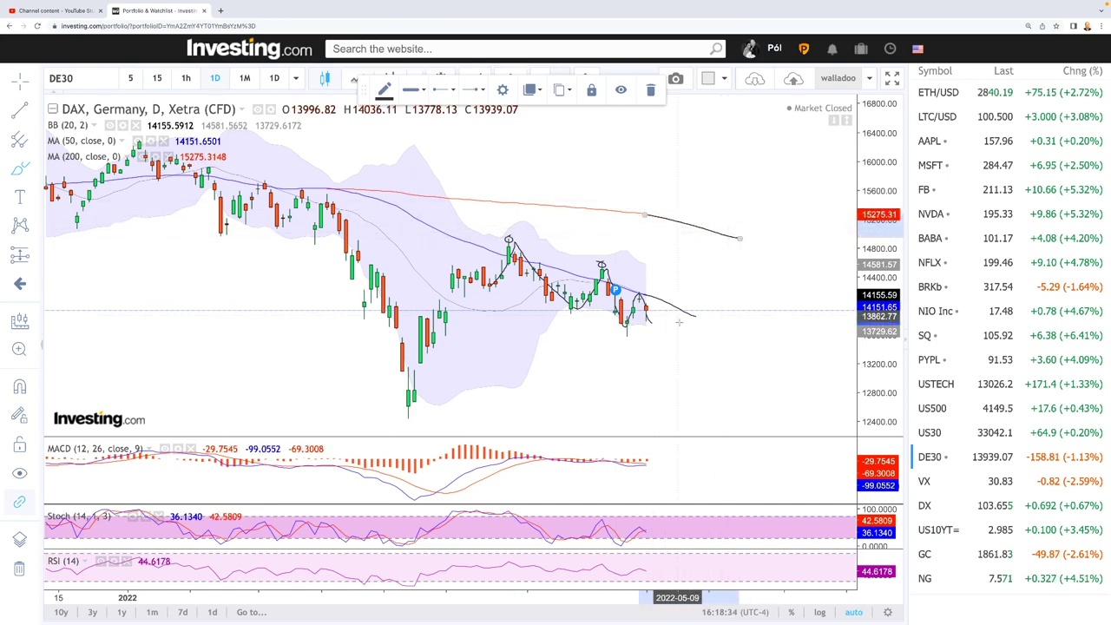
Brush a large rounded-top arc on DE30 from the March 2022 low over the recent price range and down to about 12,500
scroll(679, 322, down, 5)
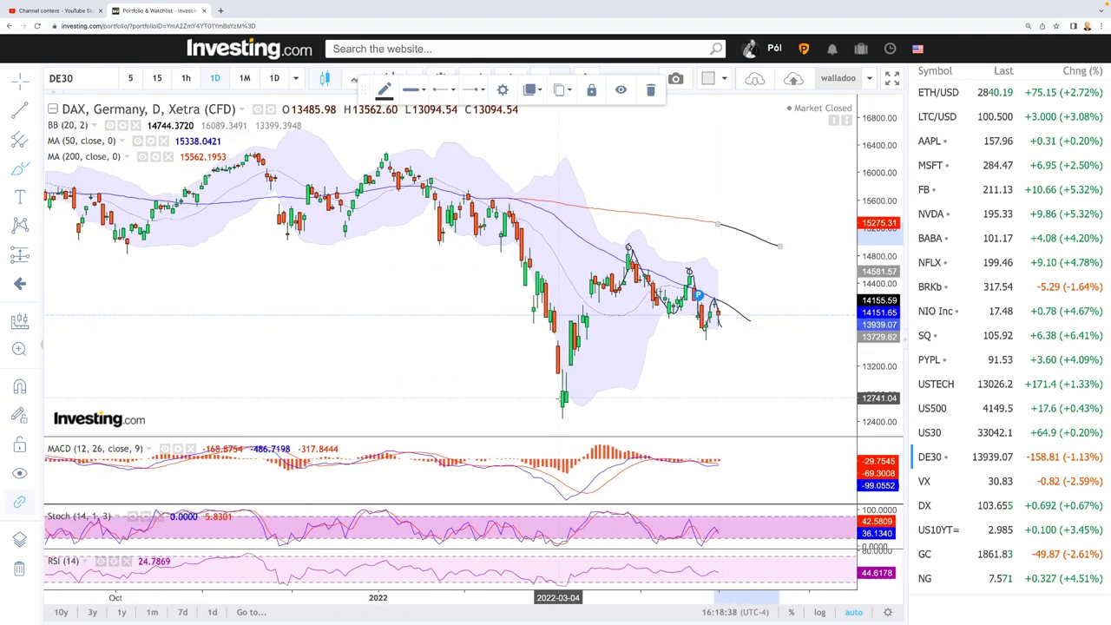
mouse_move(561, 414)
mouse_down()
mouse_move(581, 339)
mouse_move(607, 303)
mouse_move(659, 294)
mouse_move(725, 334)
mouse_up()
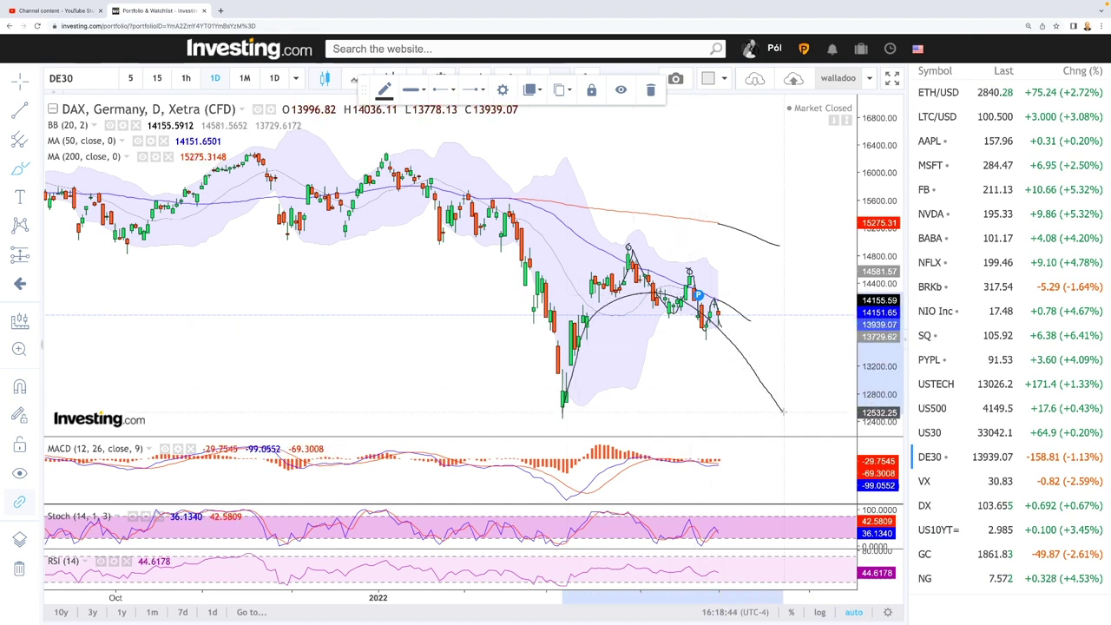
drag(787, 415, 787, 416)
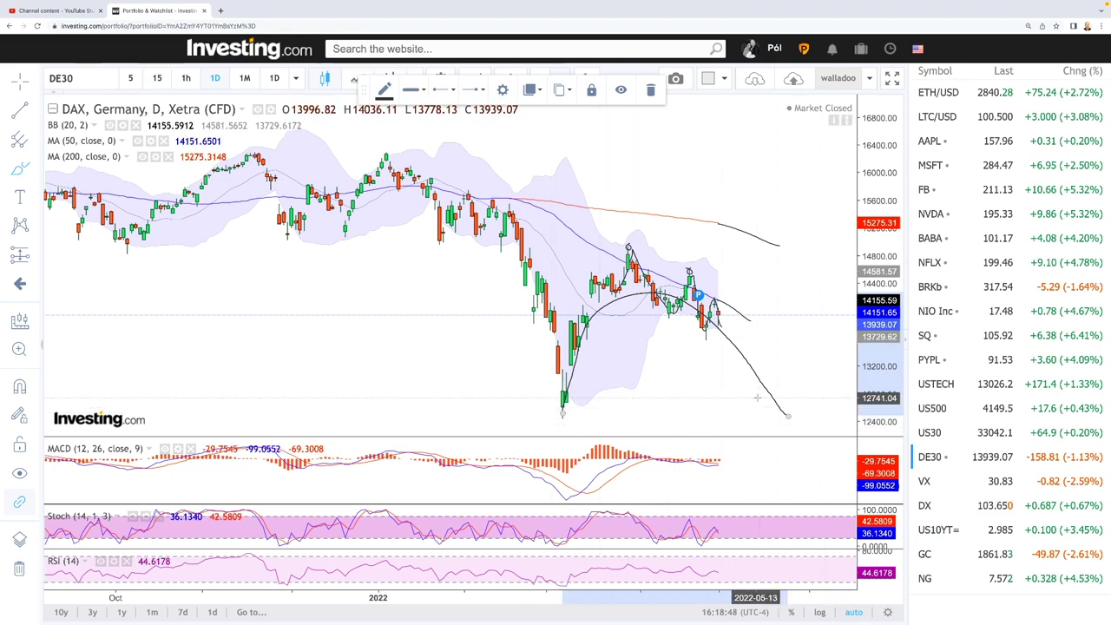
Examine the DE30 price history back to mid-2019 against the drawn rounded-top projection
scroll(781, 399, down, 6)
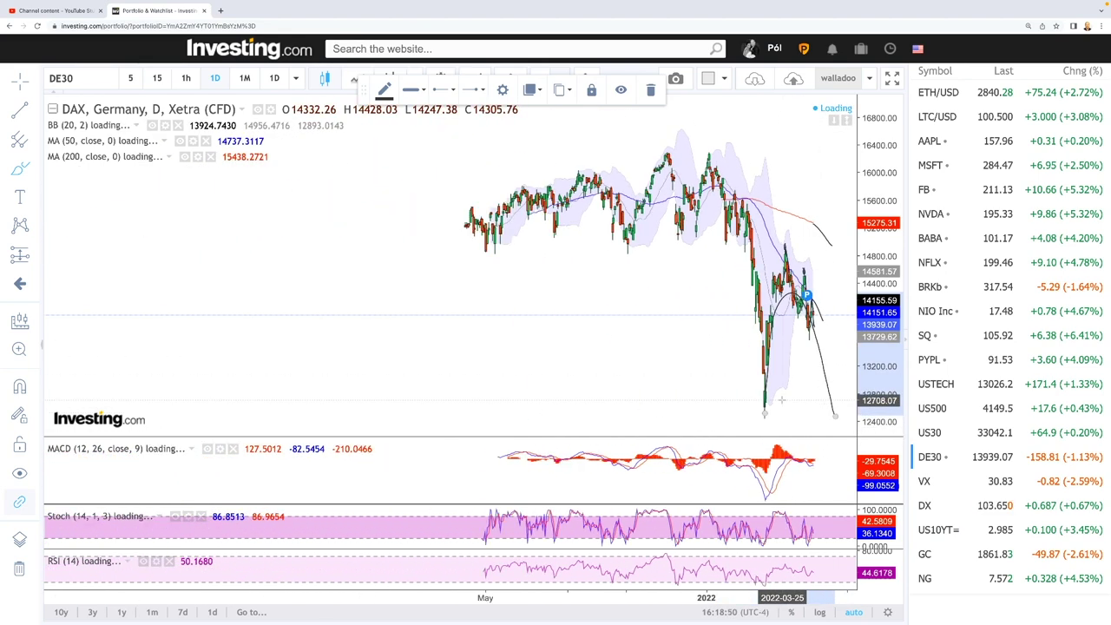
scroll(781, 399, down, 2)
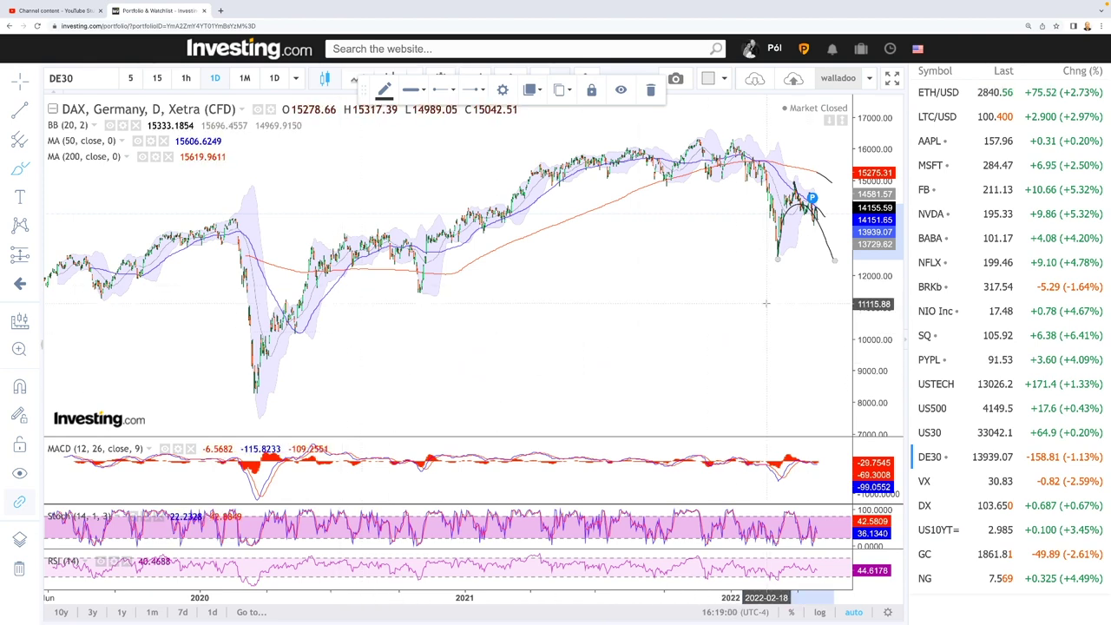
scroll(762, 319, up, 5)
scroll(768, 314, up, 2)
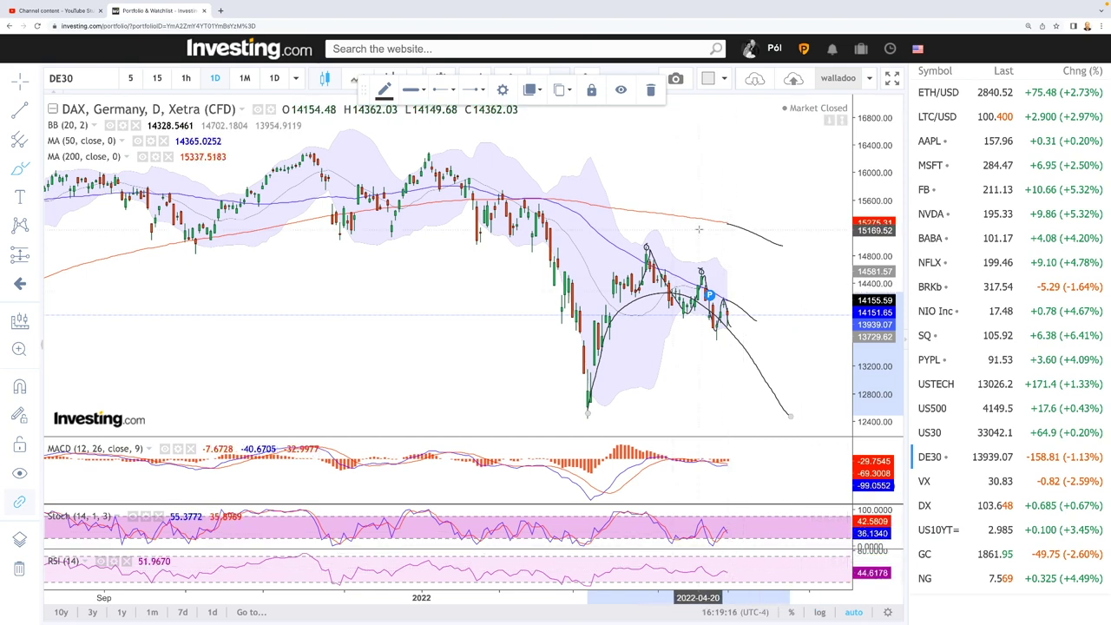
Switch to the S&P 500 VIX Futures chart and brush upward projections of the 50- and 200-period moving averages and the Bollinger midline
key(Down)
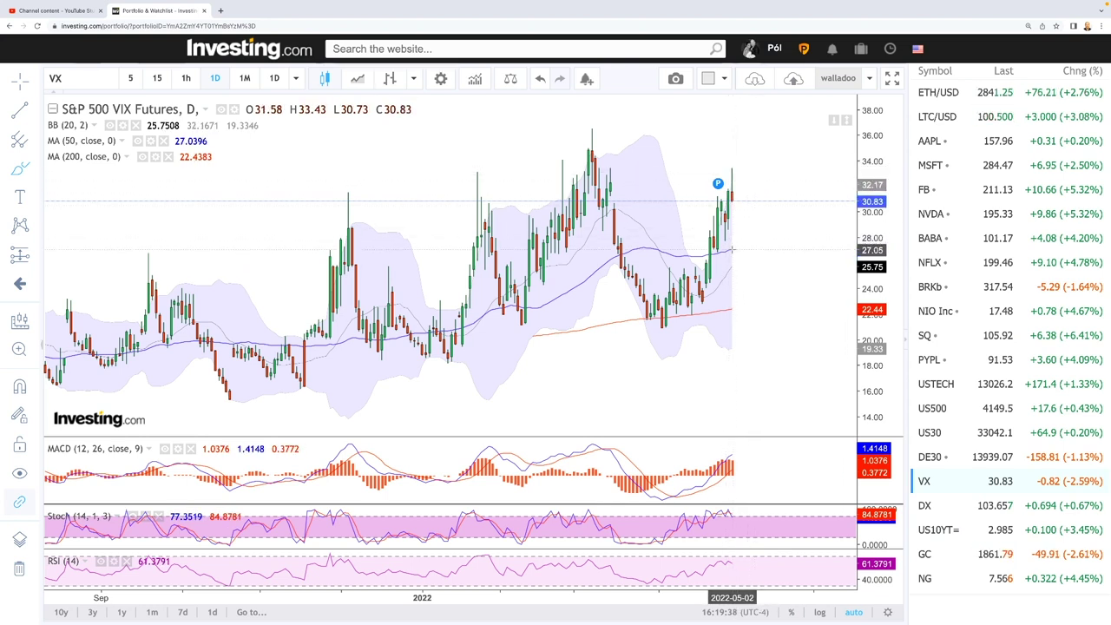
drag(732, 250, 757, 243)
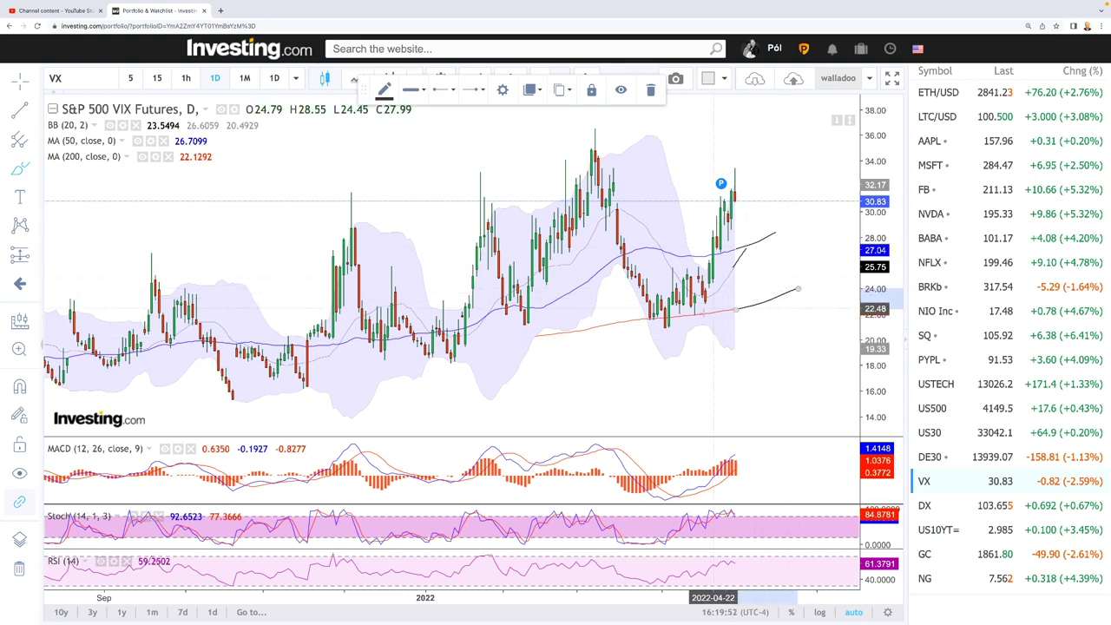
Brush rising upper and lower boundary curves around the VIX futures price swings from July 2021 to spring 2022
scroll(673, 315, down, 3)
scroll(673, 315, down, 5)
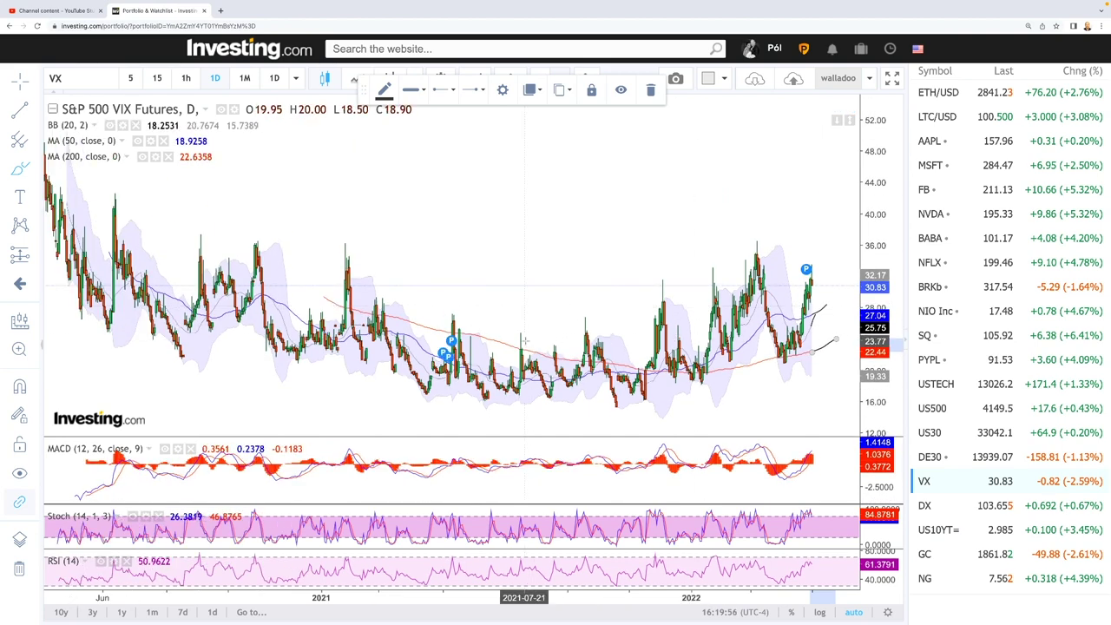
mouse_move(525, 340)
mouse_down()
mouse_move(630, 299)
mouse_move(772, 217)
mouse_up()
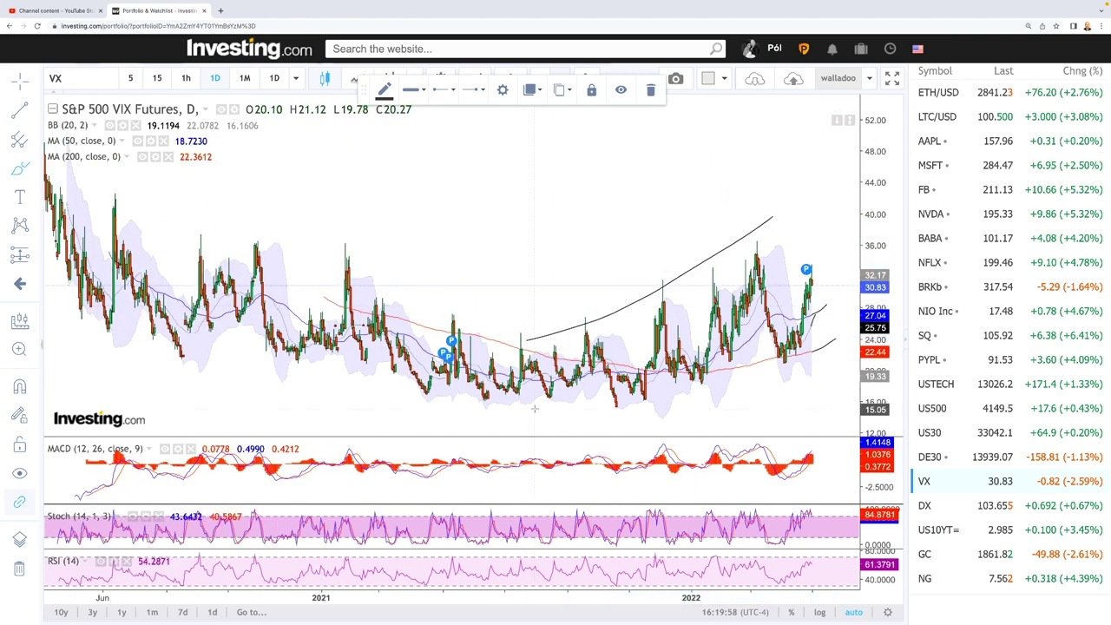
mouse_move(535, 408)
mouse_down()
mouse_move(643, 397)
mouse_move(807, 352)
mouse_up()
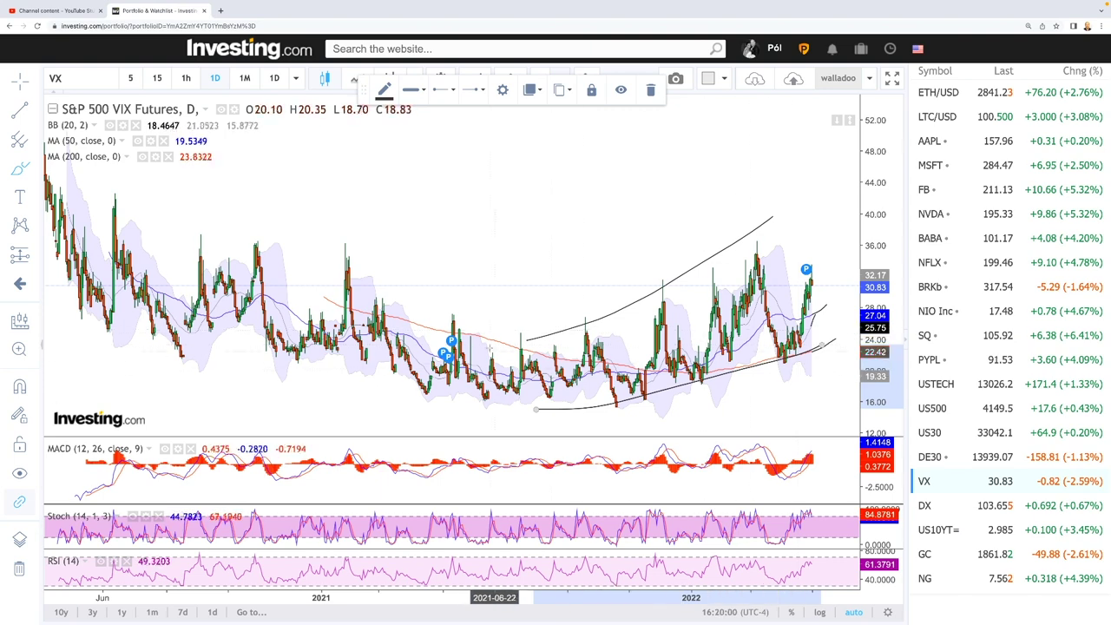
Brush a wave path through the VIX futures highs and lows between the boundary curves, ending in a steep rise to about 42
mouse_move(553, 368)
mouse_down()
mouse_move(569, 344)
mouse_move(612, 386)
mouse_move(660, 300)
mouse_up()
mouse_move(737, 327)
mouse_down()
mouse_move(786, 343)
mouse_move(814, 286)
mouse_move(829, 201)
mouse_up()
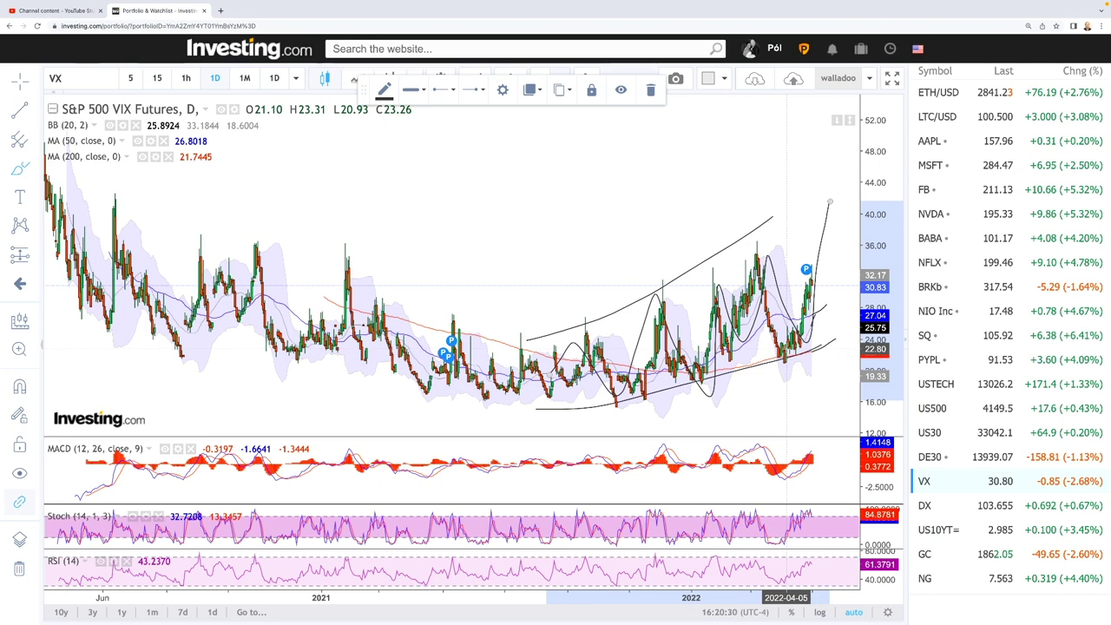
Compare the drawn VIX futures pattern with the early-2020 volatility spike
scroll(773, 404, down, 3)
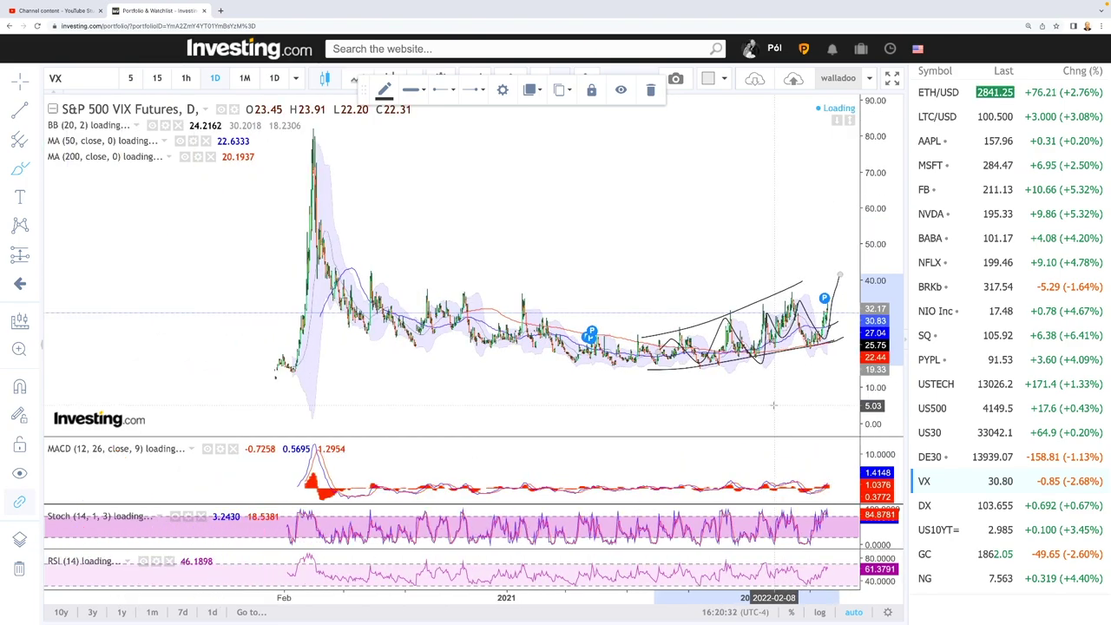
scroll(773, 405, up, 2)
scroll(789, 347, down, 4)
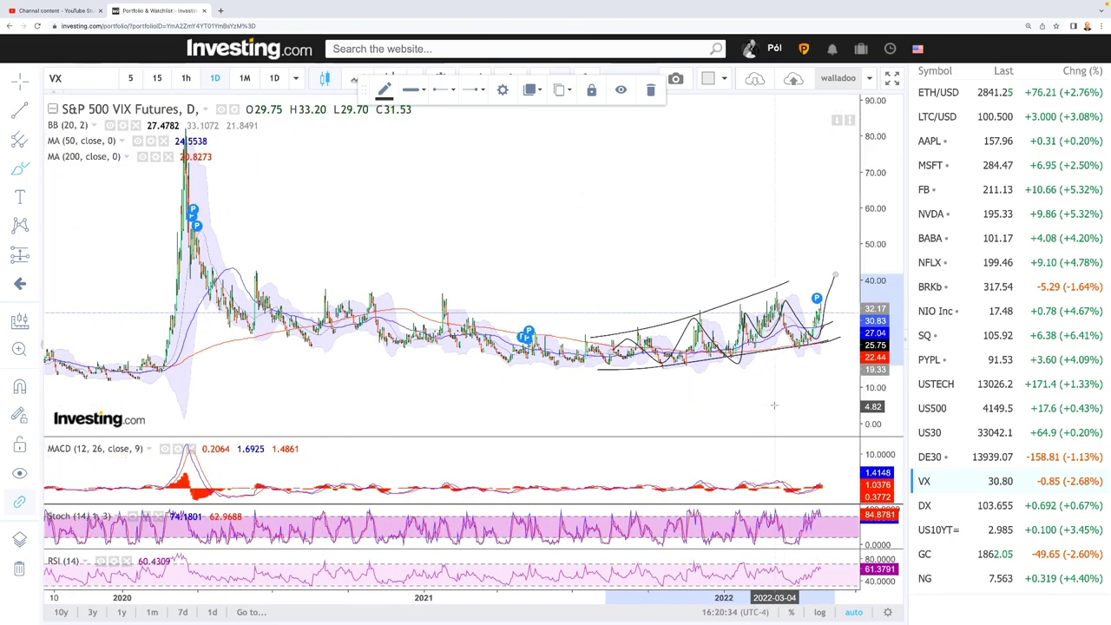
scroll(808, 419, up, 4)
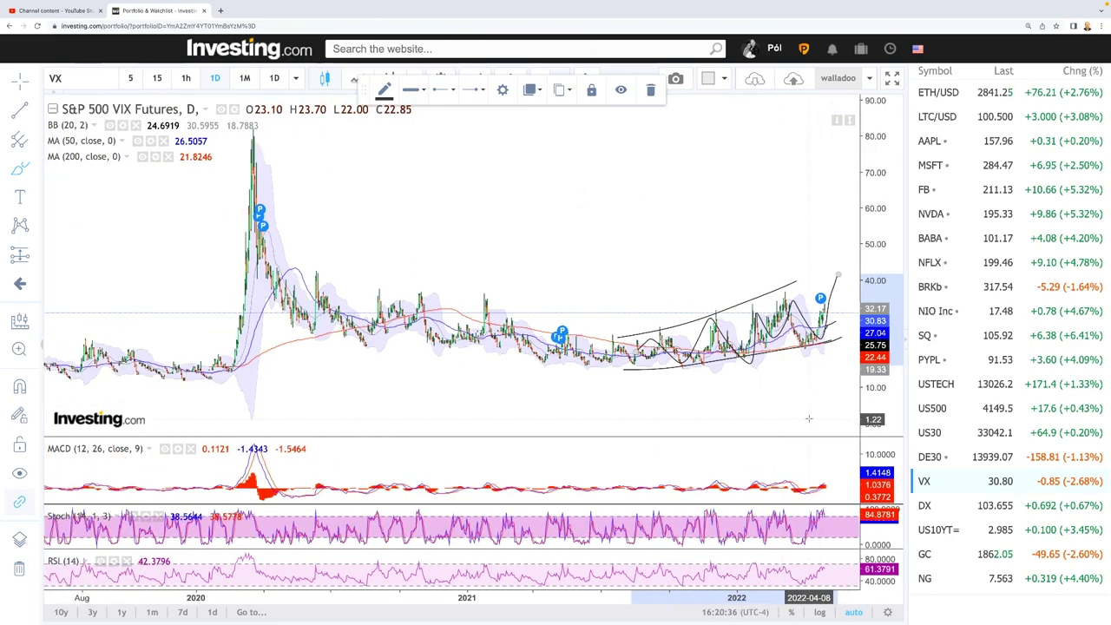
scroll(808, 419, up, 2)
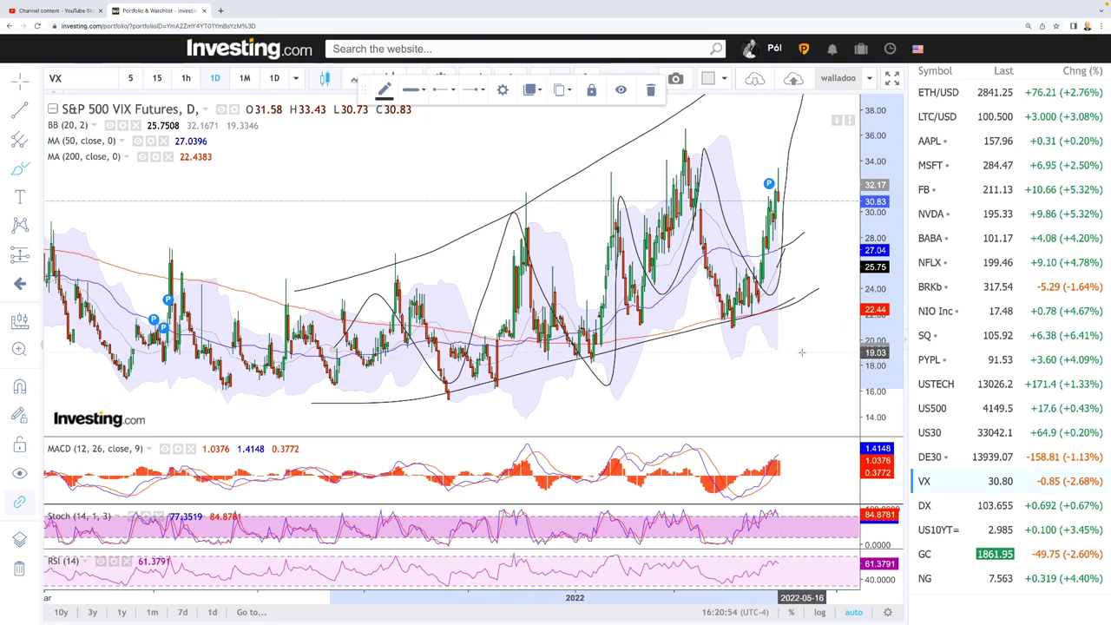
Switch to the United States 10-Year yield chart and circle the late-2018 peak
click(996, 528)
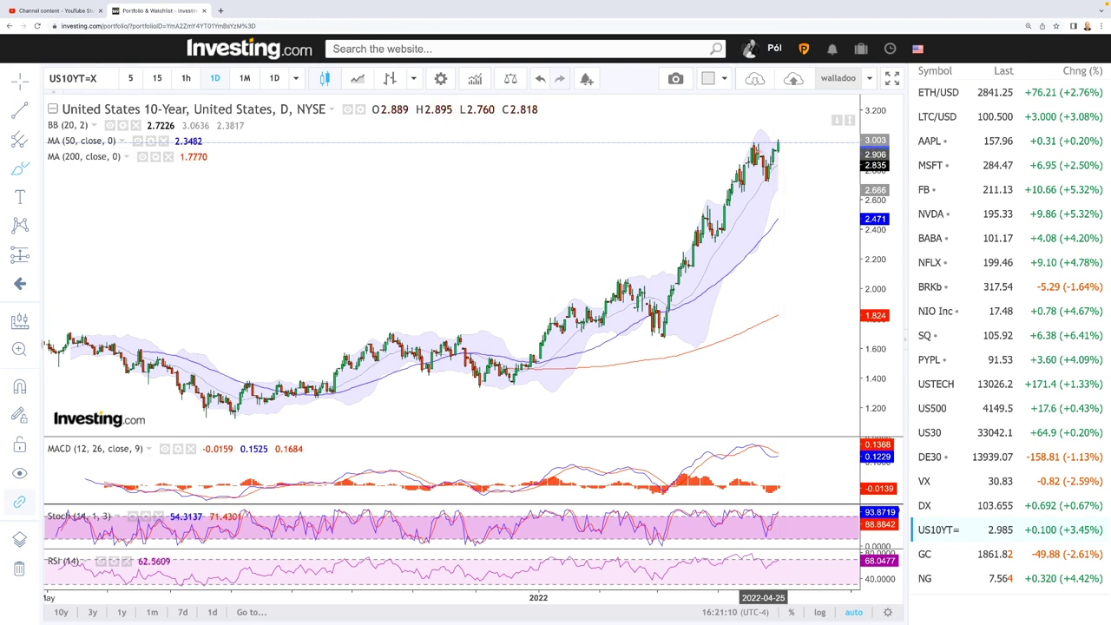
scroll(764, 260, down, 3)
scroll(762, 278, down, 5)
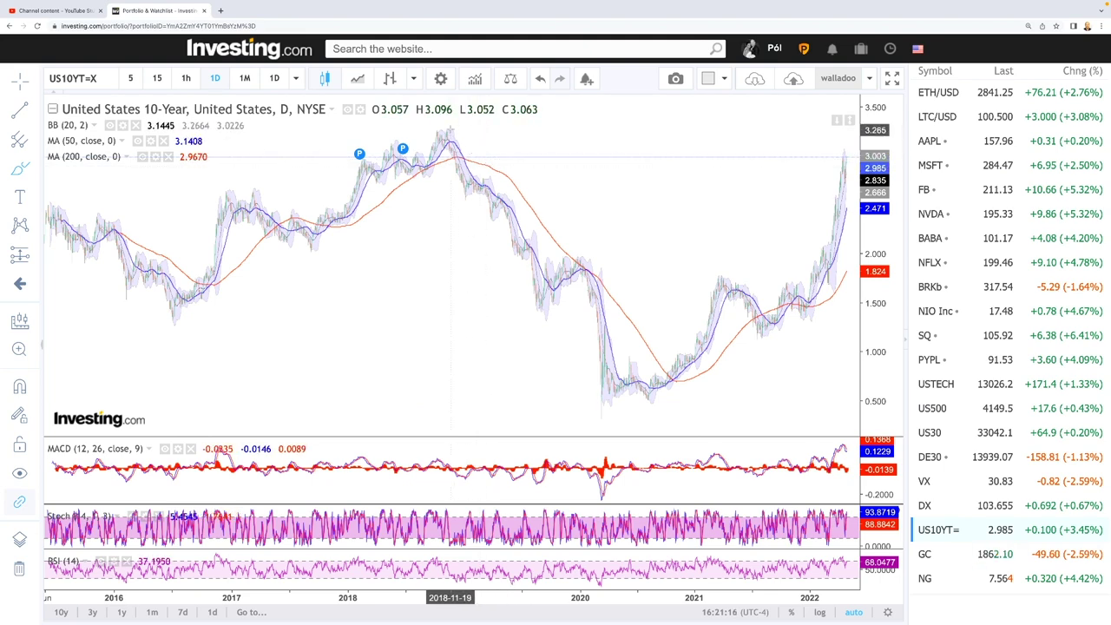
drag(448, 130, 426, 139)
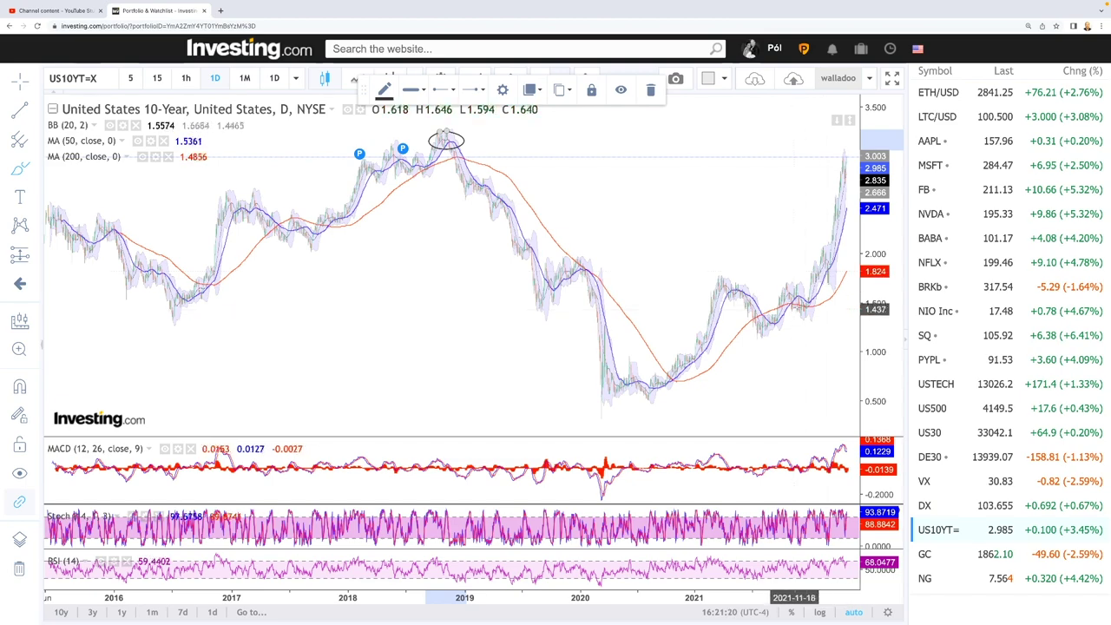
Brush a rising zigzag along the 10-year yield's climb from March 2022 to just above the latest candle
scroll(835, 211, up, 5)
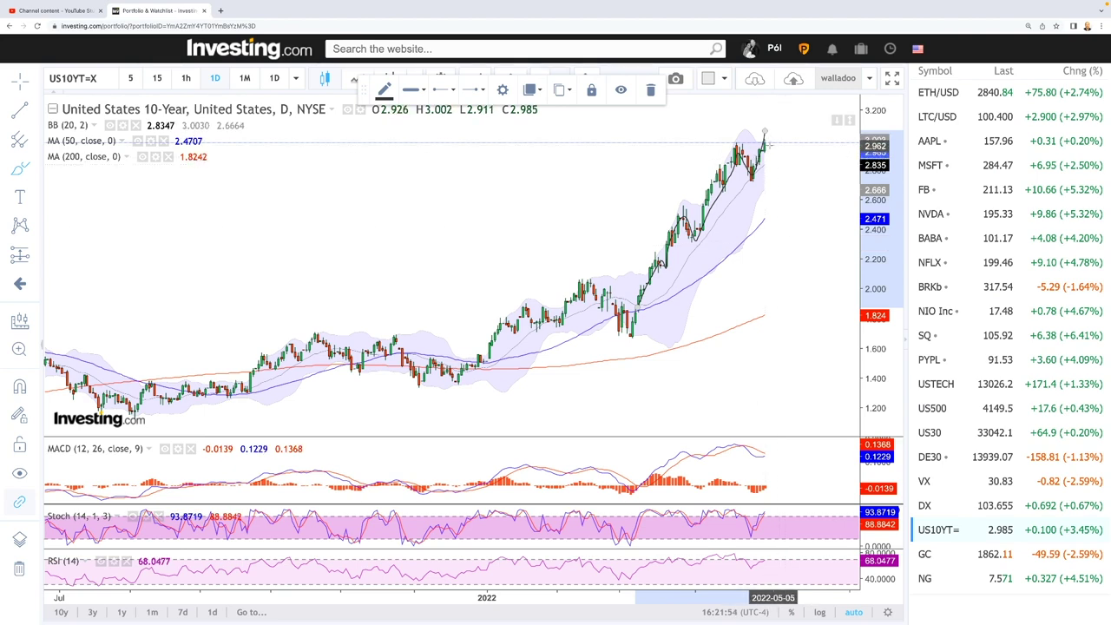
Compare the recent 10-year yield climb with the circled late-2018 peak and the longer yield history
scroll(783, 228, down, 6)
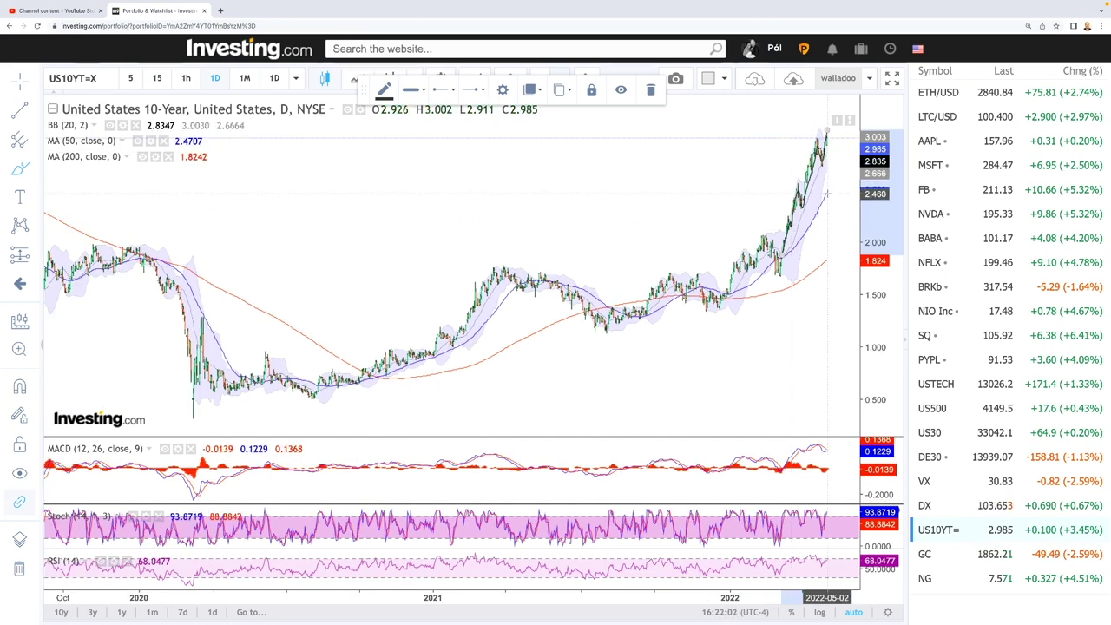
scroll(827, 192, down, 5)
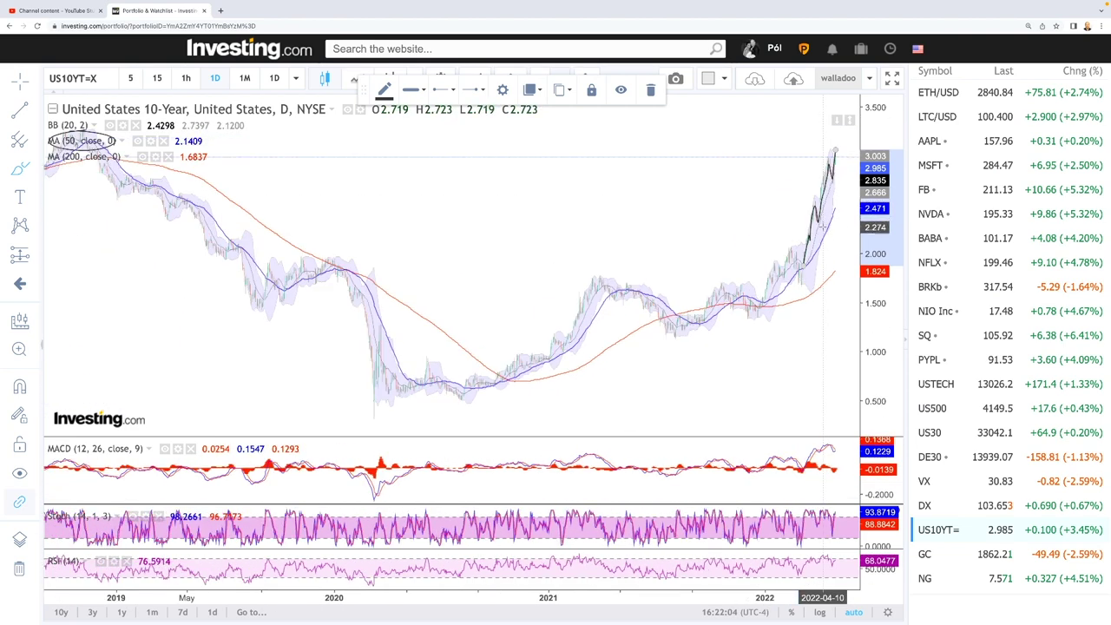
scroll(804, 295, down, 2)
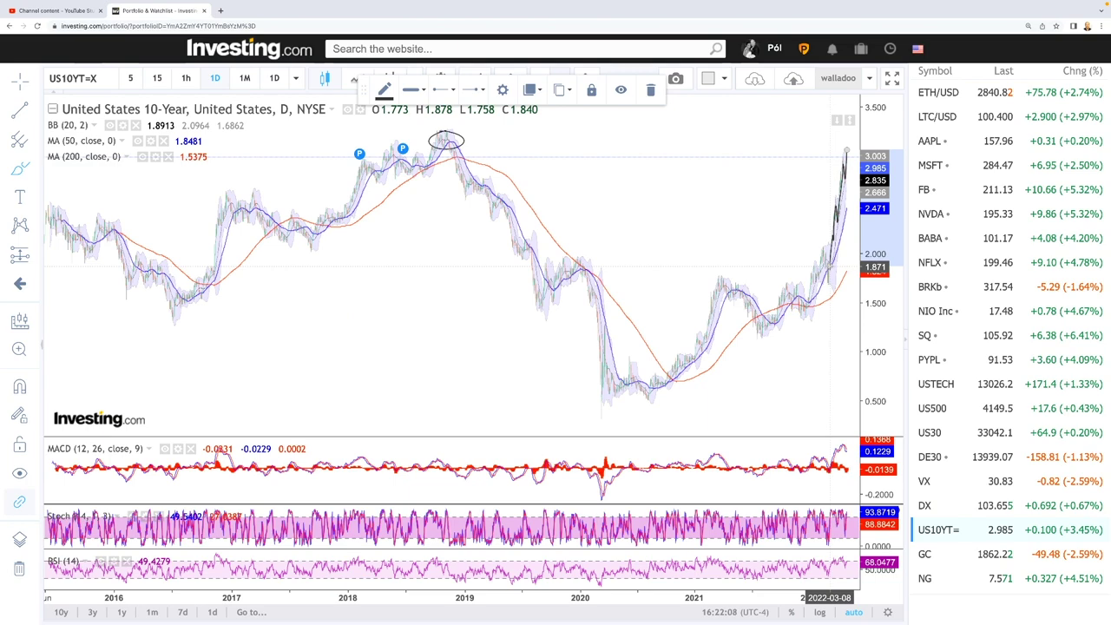
scroll(824, 265, up, 6)
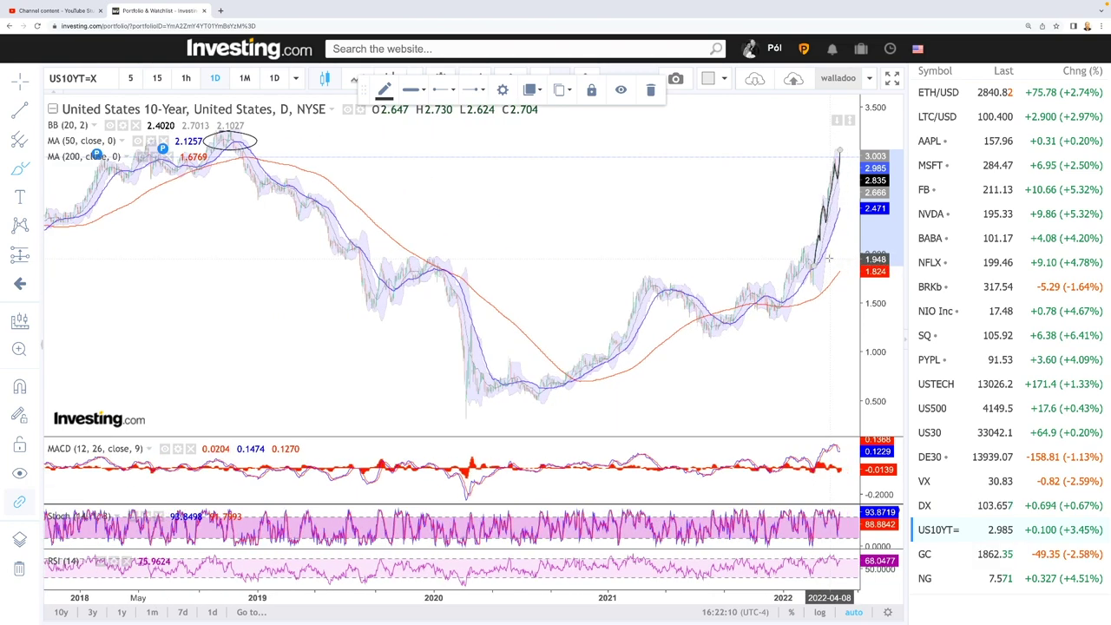
scroll(819, 265, up, 2)
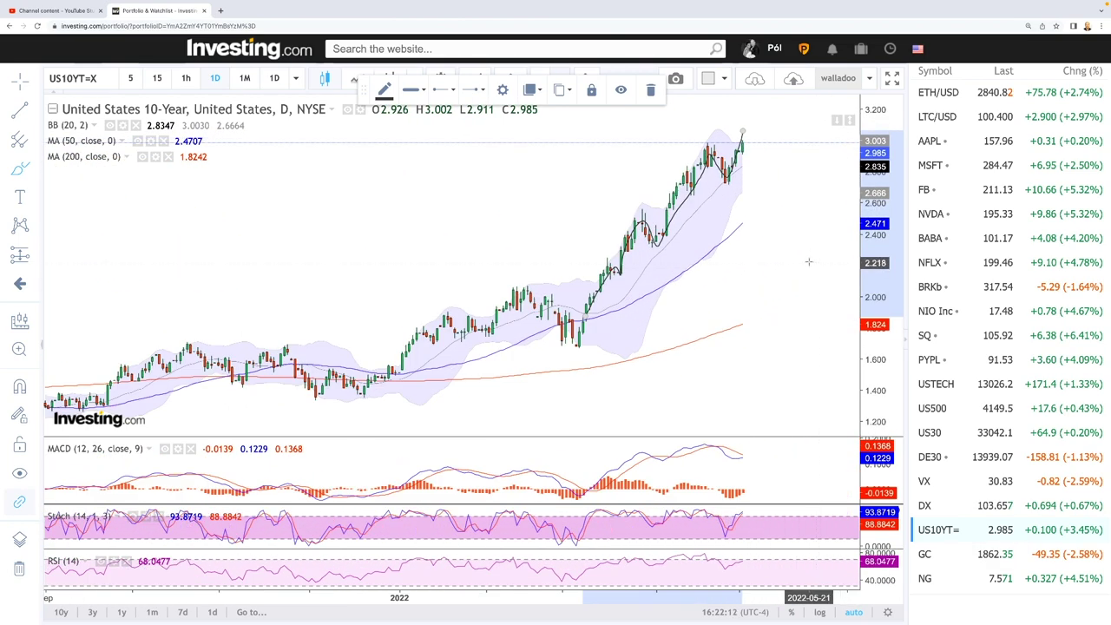